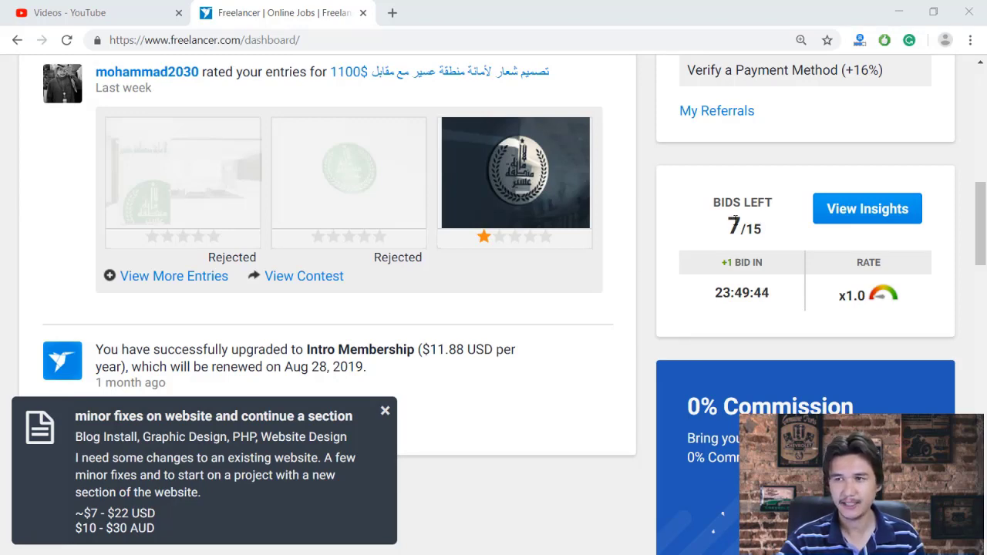
# Examine the dashboard's remaining bids, the countdown to the next bid and the account setup progress
pyautogui.scroll(1, 735, 220)
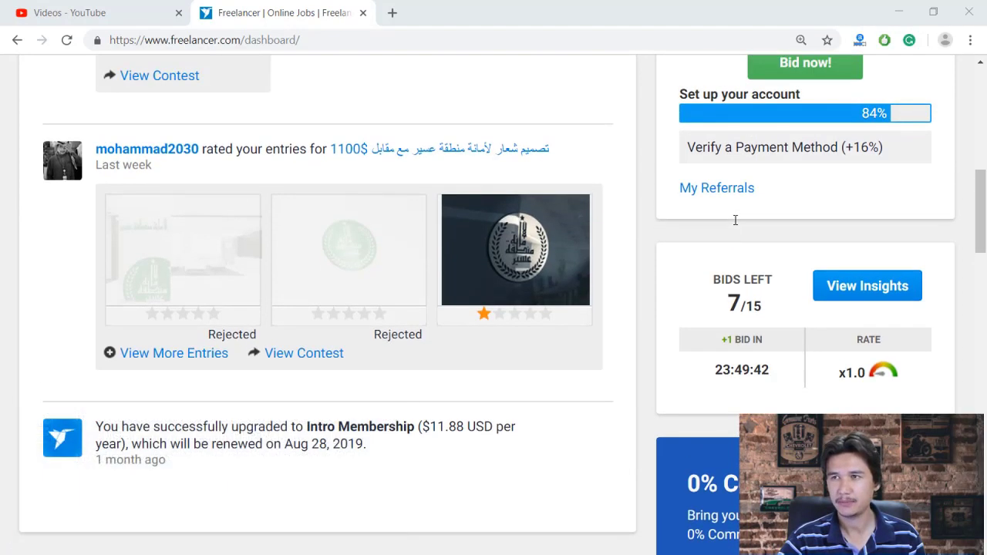
pyautogui.scroll(-1, 735, 220)
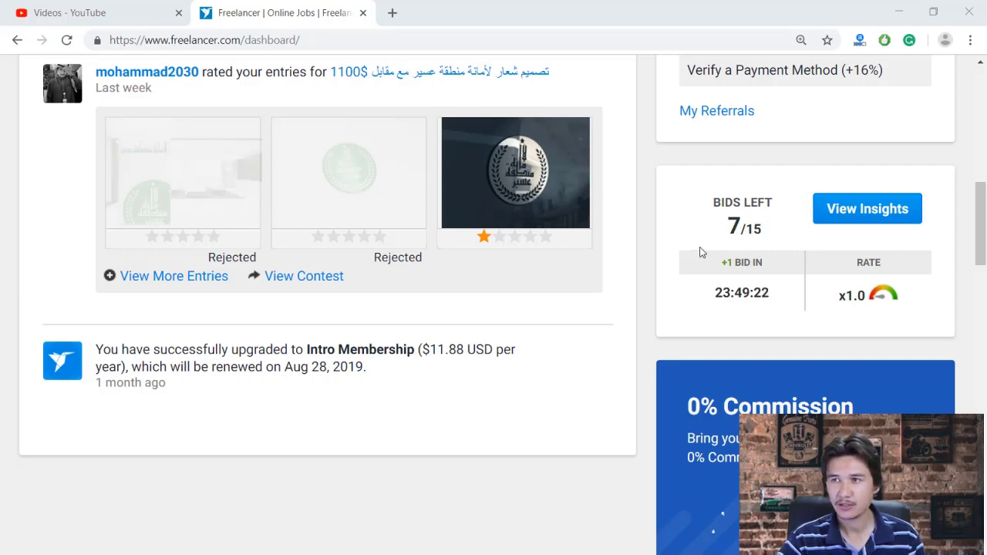
pyautogui.scroll(4, 700, 250)
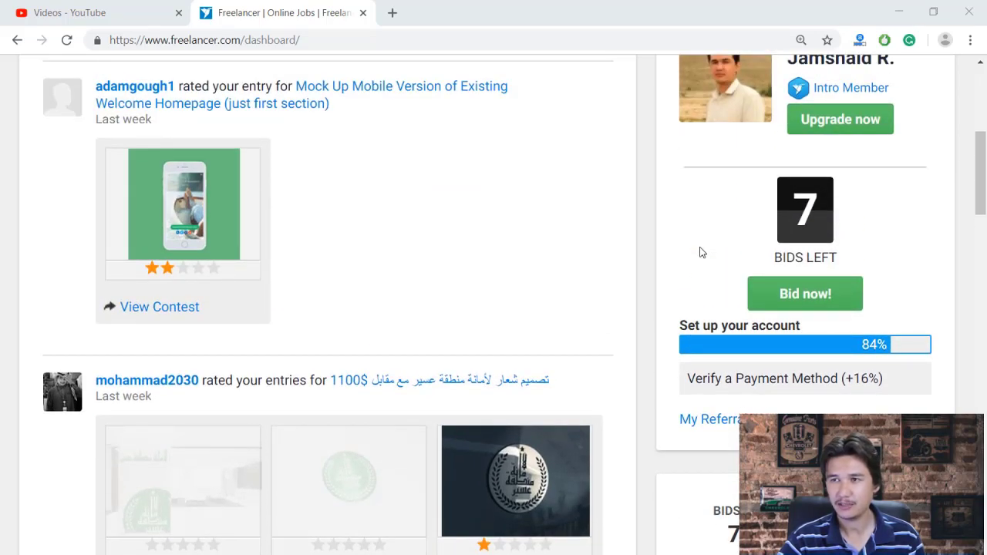
pyautogui.scroll(-4, 701, 251)
pyautogui.scroll(1, 700, 251)
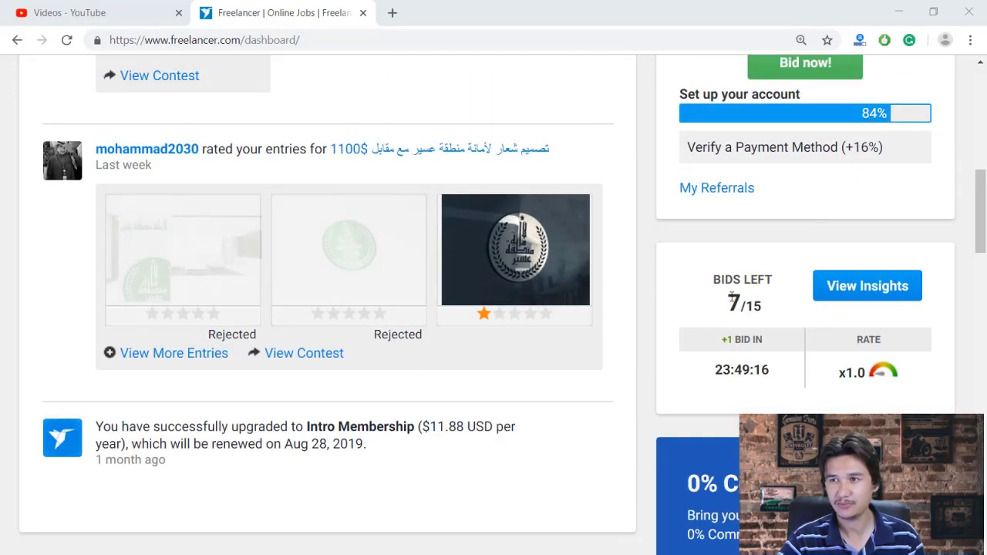
pyautogui.moveTo(713, 370); pyautogui.dragTo(776, 375)
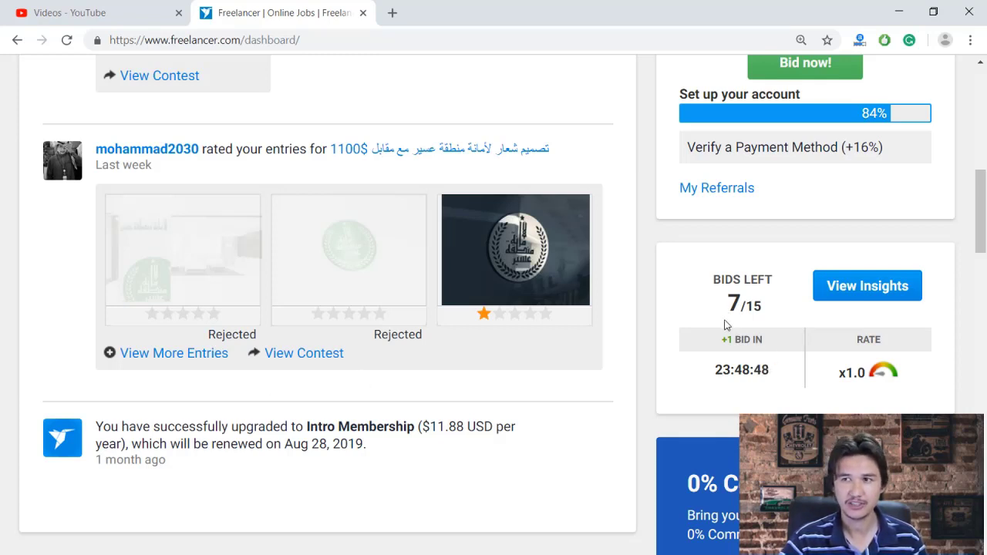
pyautogui.scroll(3, 725, 324)
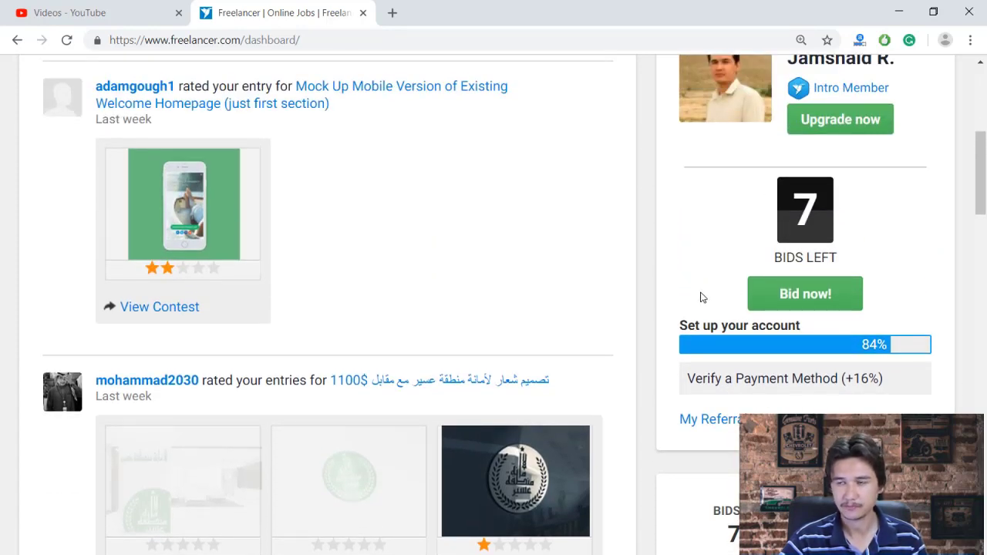
pyautogui.scroll(-2, 701, 297)
pyautogui.scroll(2, 702, 297)
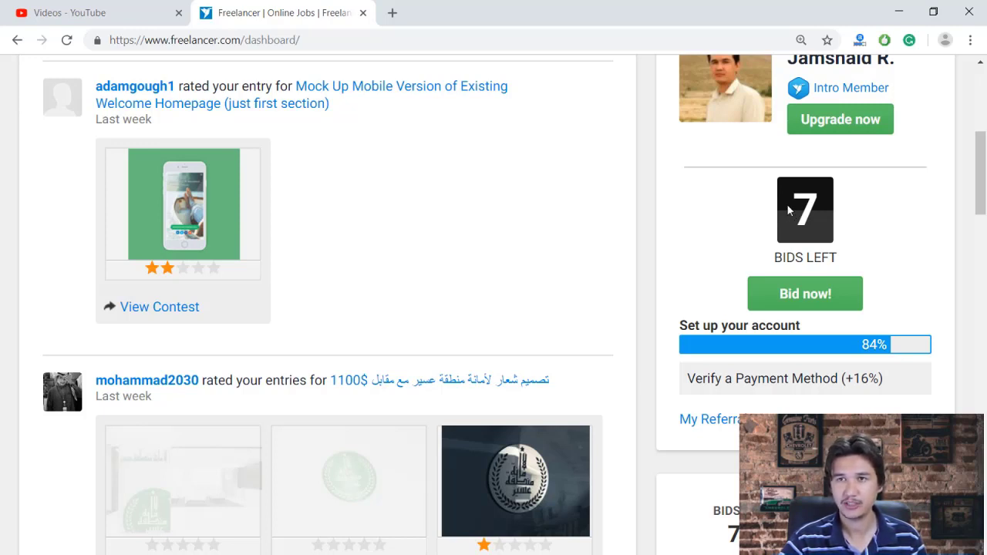
# Browse the project feed for design jobs and open the "Logo Designer Needed" project
pyautogui.scroll(5, 787, 210)
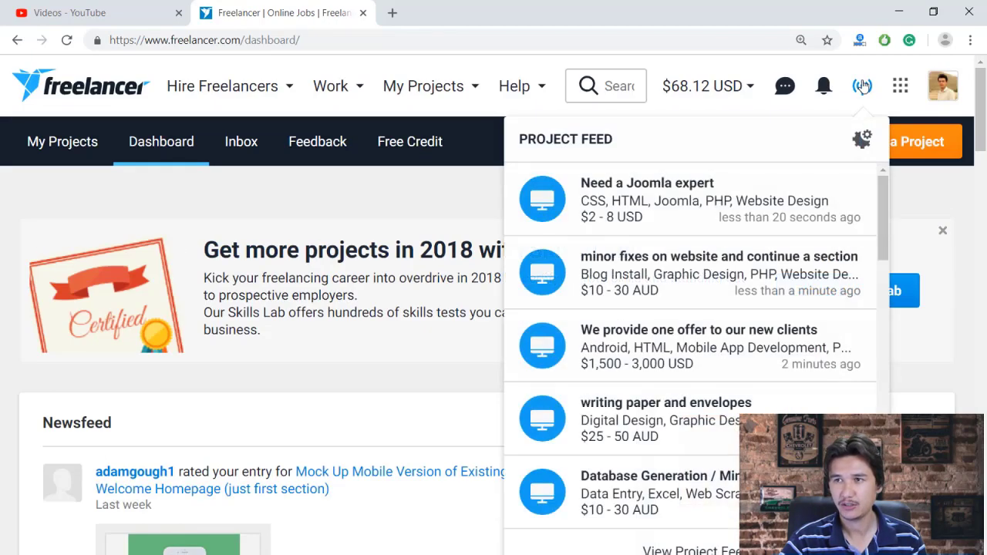
pyautogui.moveTo(859, 87)
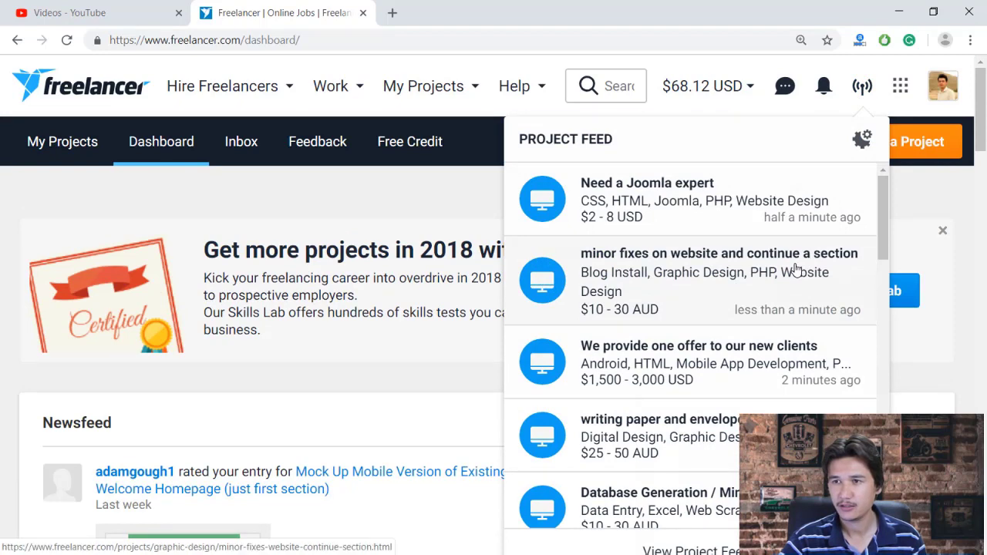
pyautogui.scroll(-3, 796, 267)
pyautogui.scroll(-3, 763, 265)
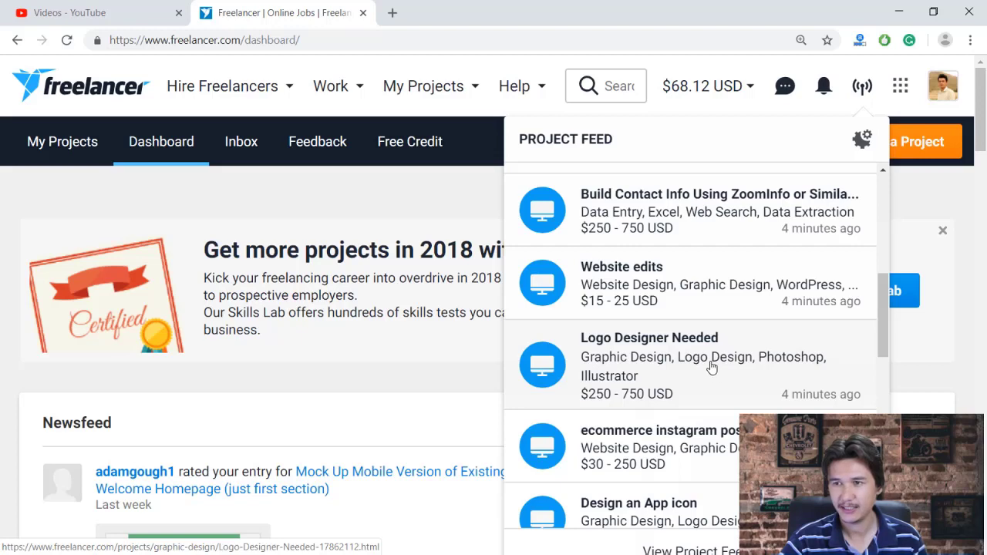
pyautogui.scroll(-2, 709, 368)
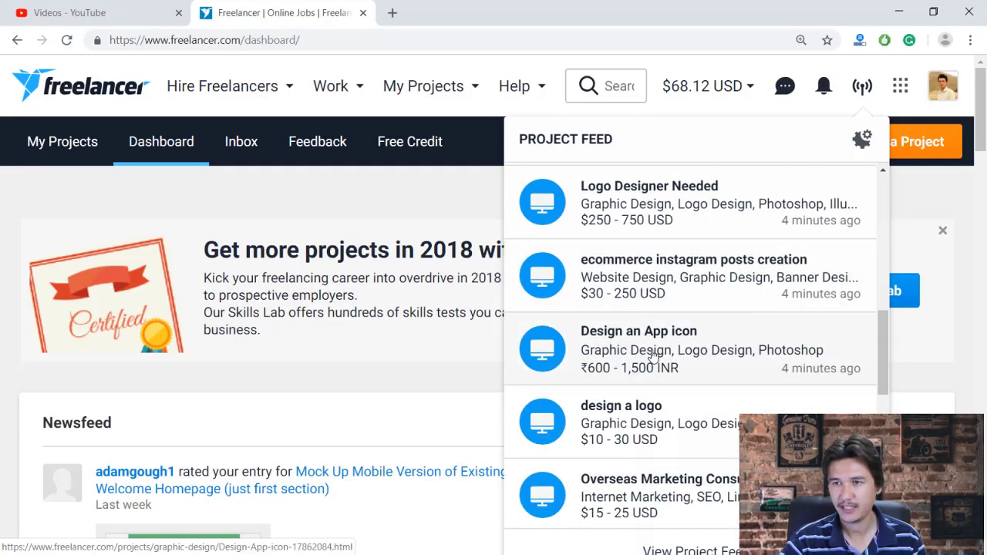
pyautogui.scroll(-3, 652, 352)
pyautogui.scroll(1, 644, 293)
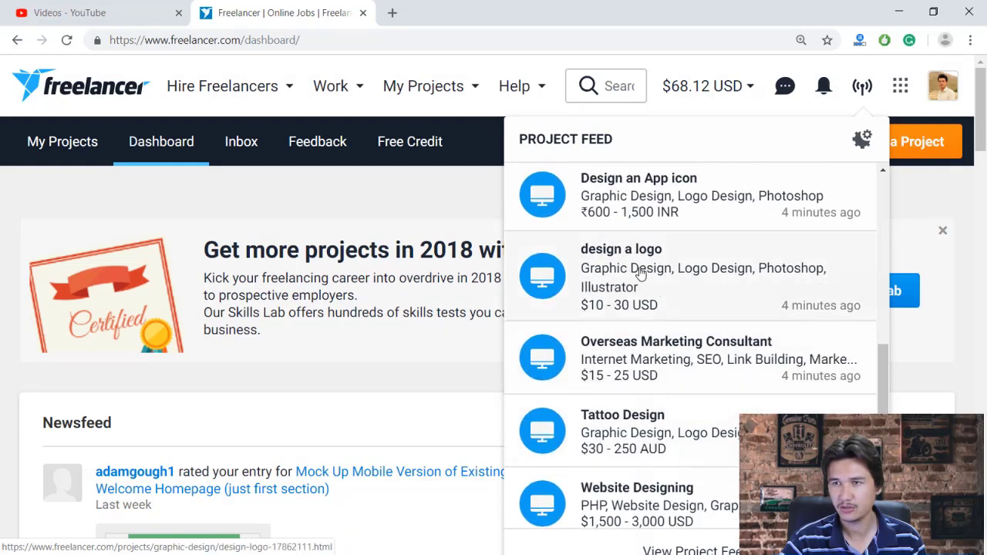
pyautogui.scroll(-2, 640, 273)
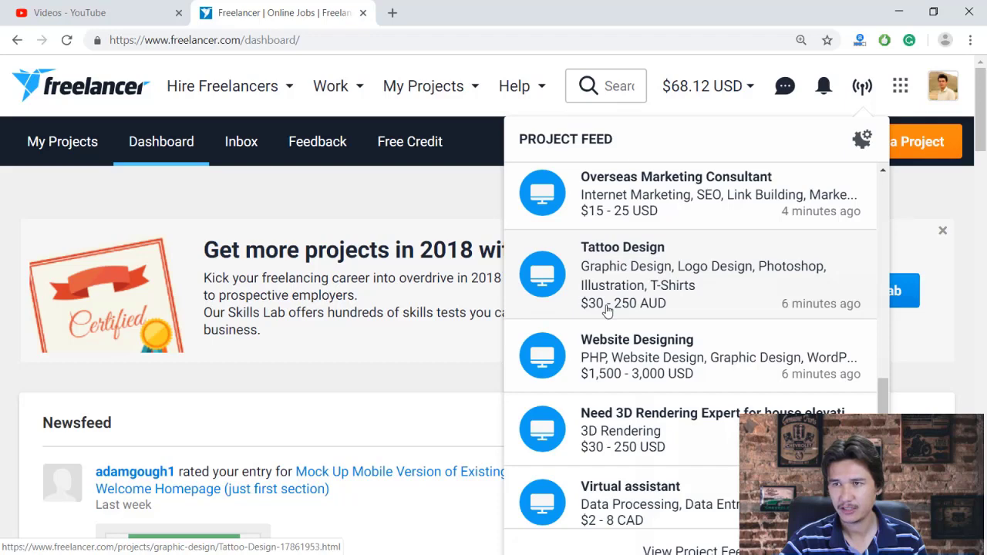
pyautogui.scroll(-2, 607, 309)
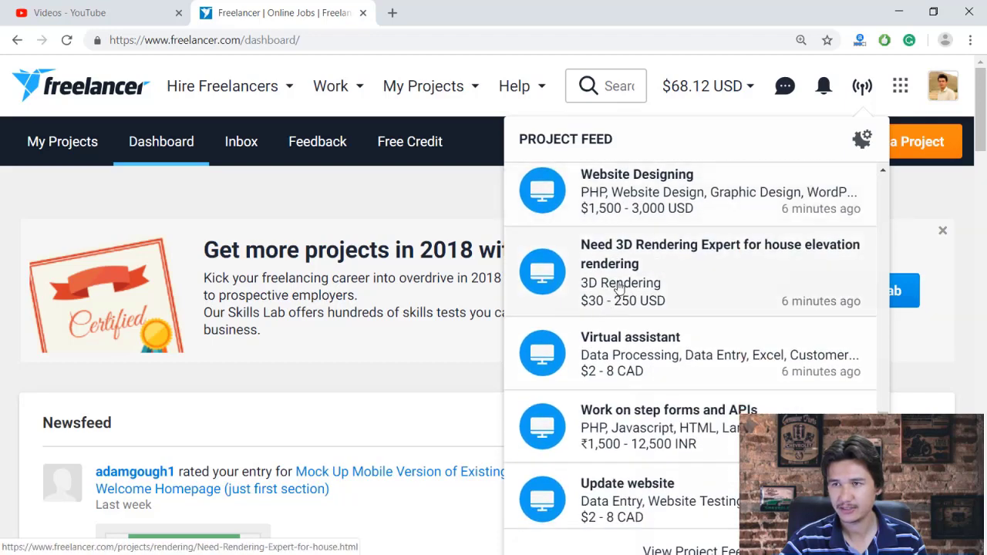
pyautogui.scroll(6, 619, 287)
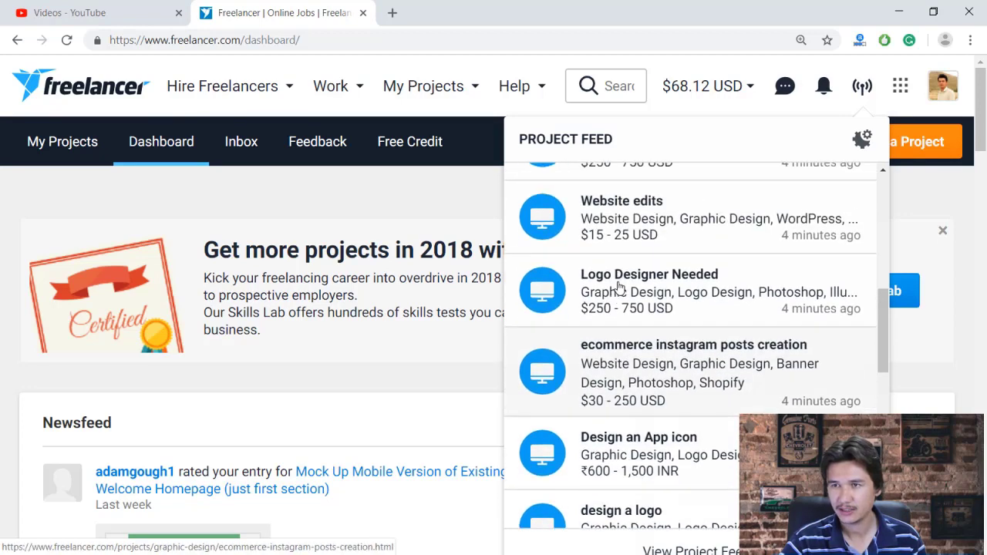
pyautogui.click(619, 287)
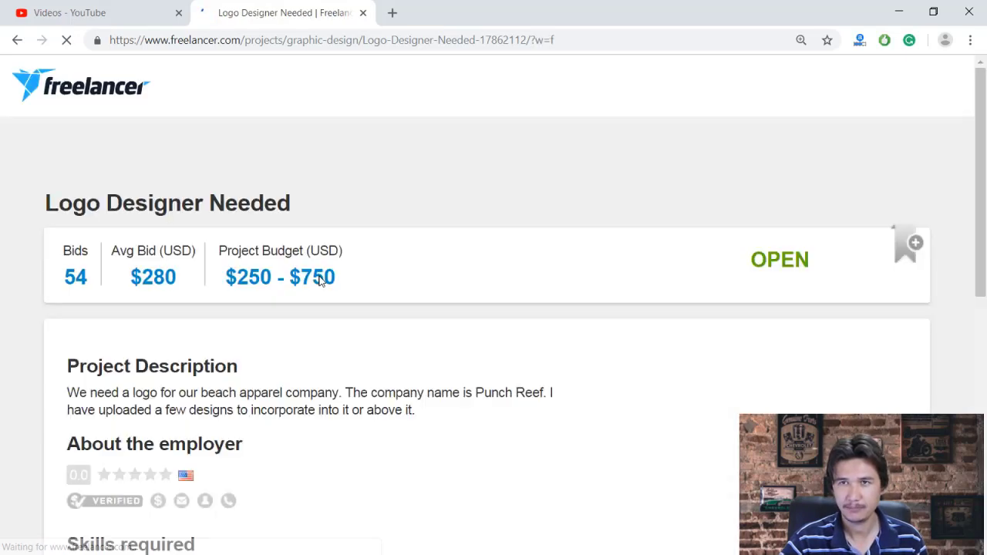
# Examine the logo project's budget, description, employer rating breakdown, required skills and the list of bidding freelancers
pyautogui.scroll(-1, 321, 281)
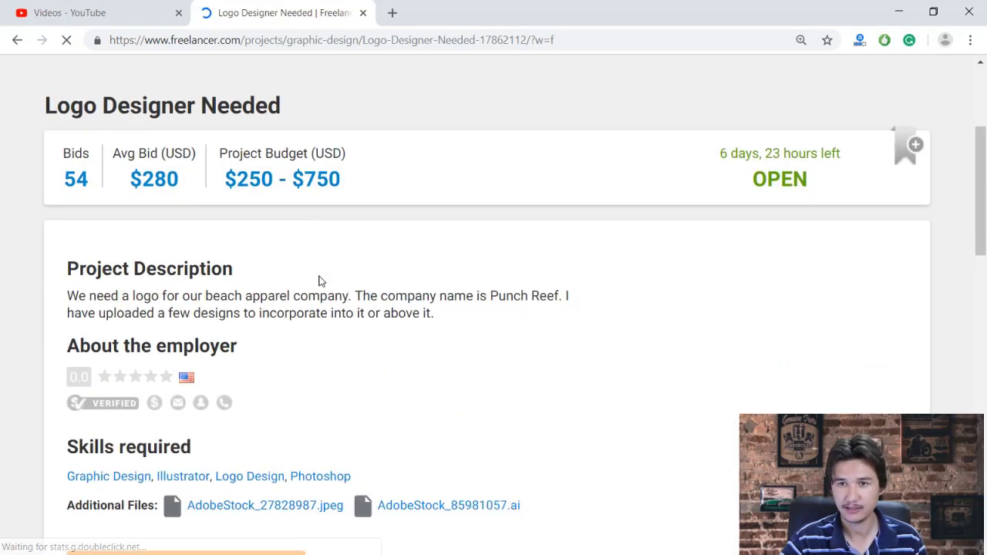
pyautogui.scroll(-2, 322, 282)
pyautogui.scroll(2, 322, 281)
pyautogui.scroll(-1, 321, 281)
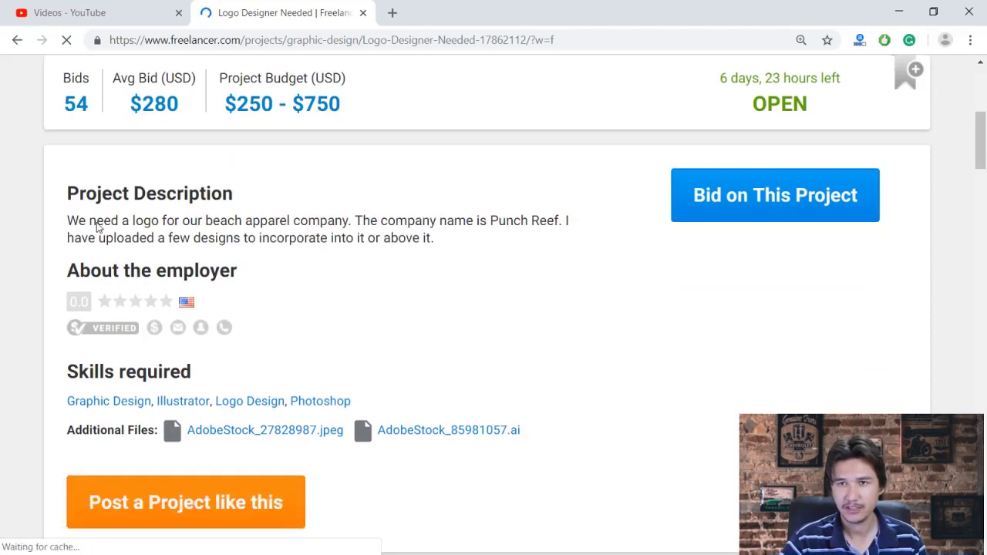
pyautogui.moveTo(187, 315)
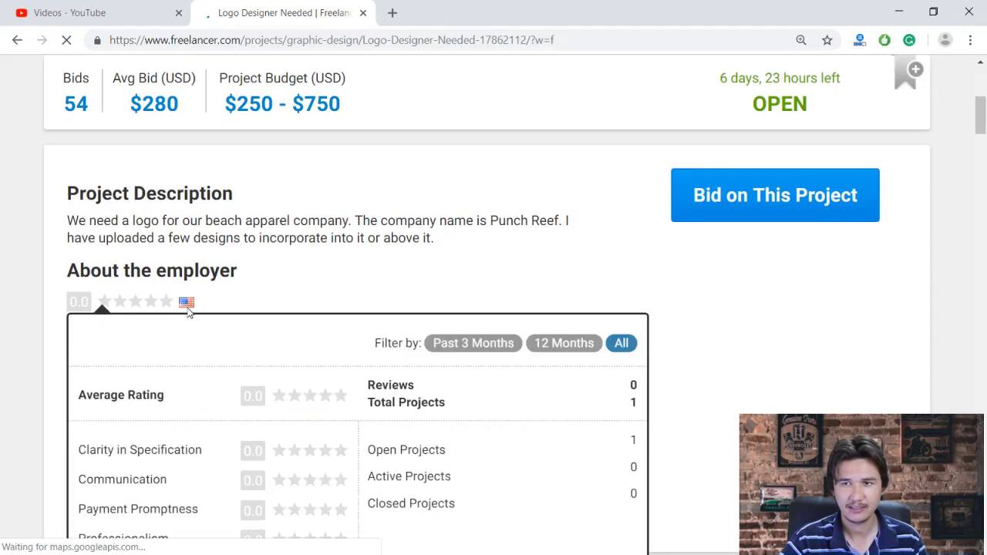
pyautogui.scroll(-1, 188, 313)
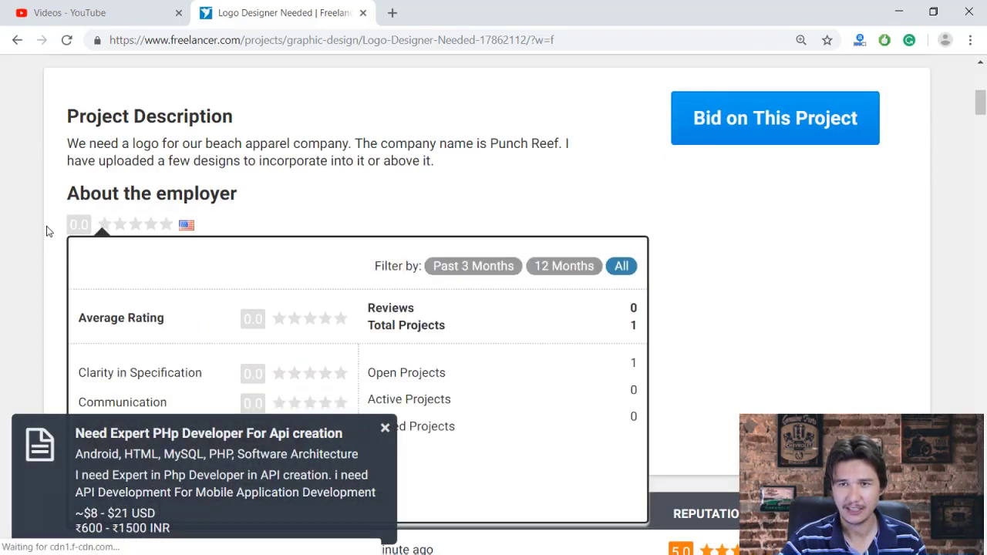
pyautogui.scroll(-1, 42, 216)
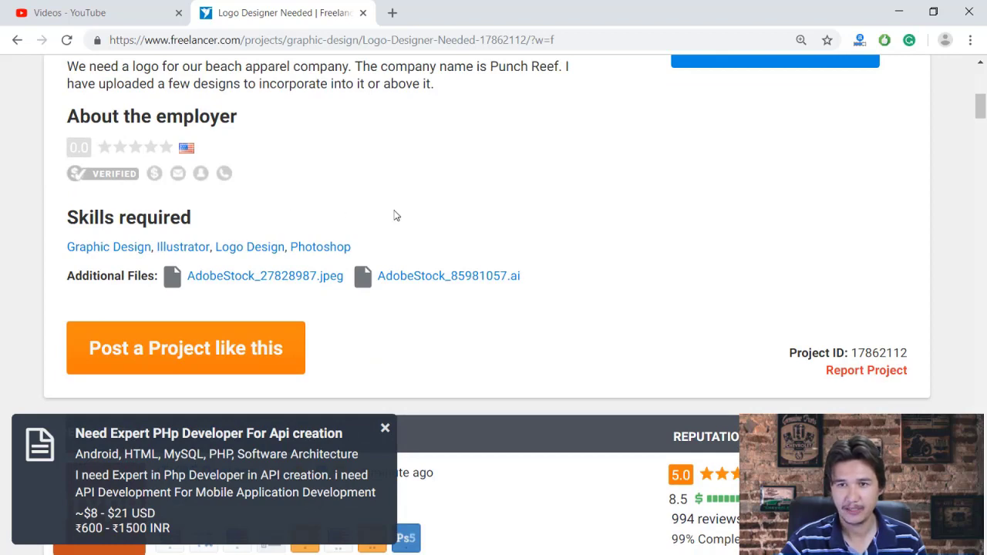
pyautogui.scroll(-2, 394, 216)
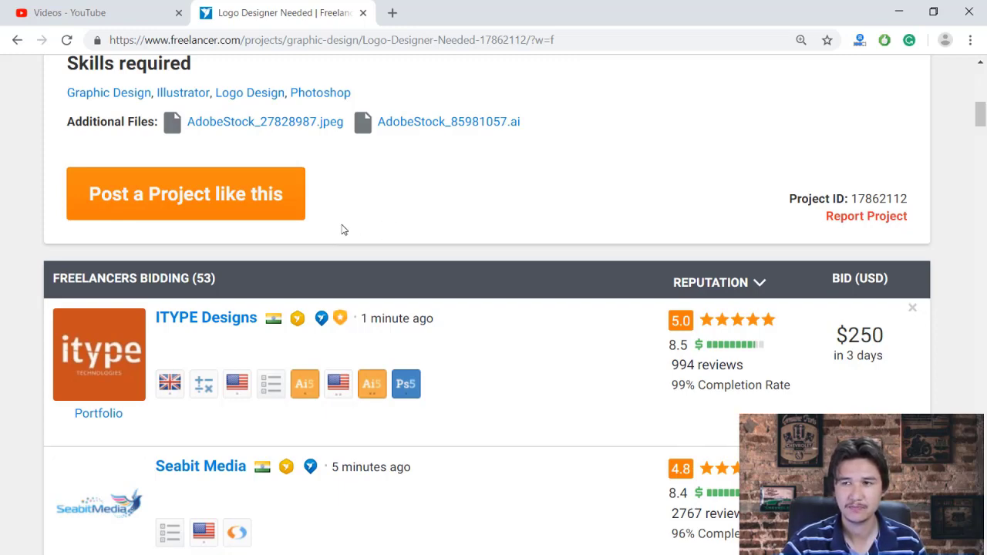
# Reopen the project feed and open the "design a logo" project
pyautogui.scroll(8, 342, 225)
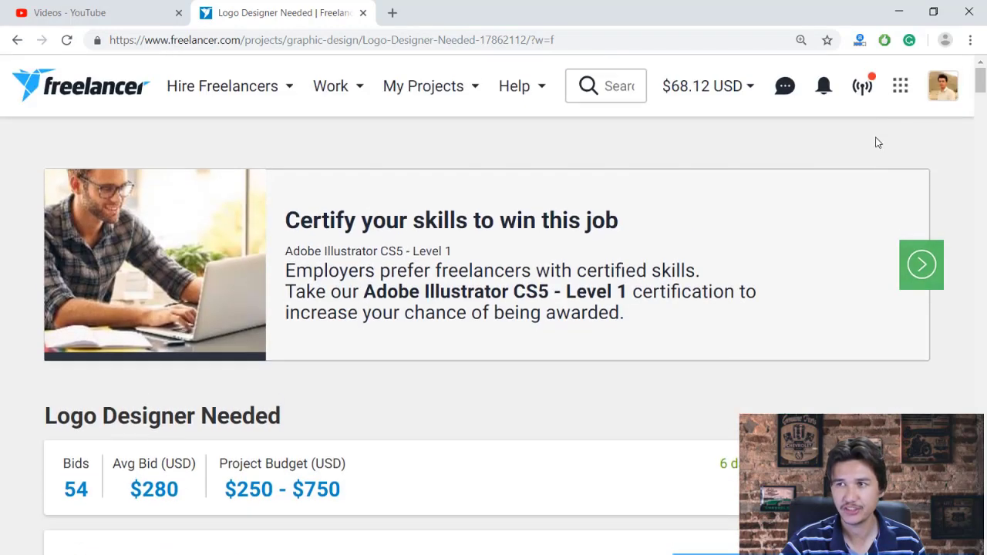
pyautogui.click(862, 87)
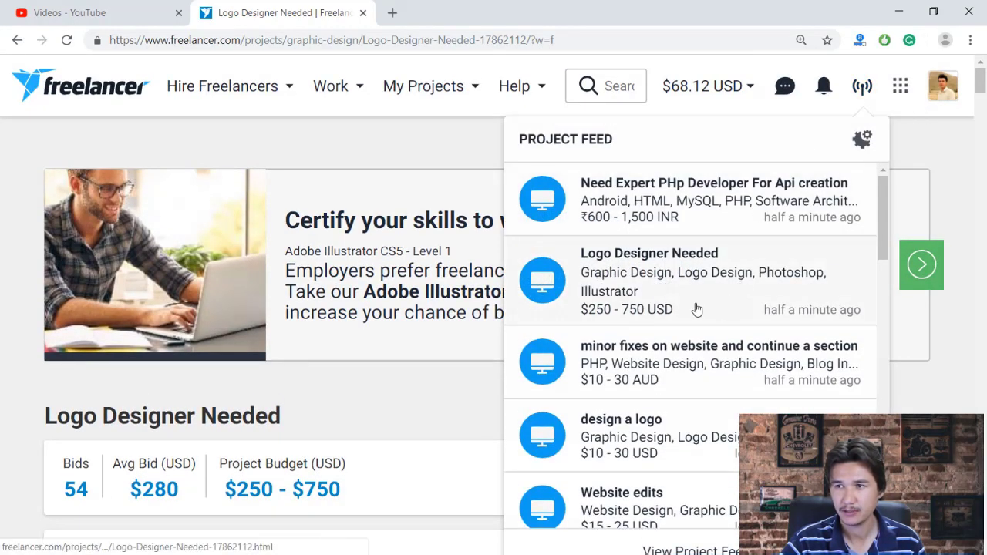
pyautogui.scroll(-1, 694, 308)
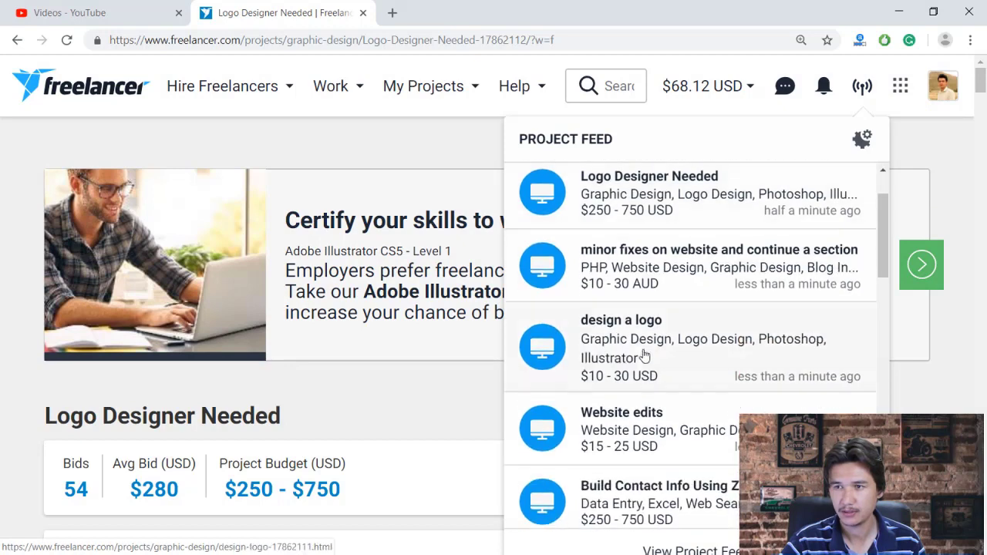
pyautogui.click(642, 356)
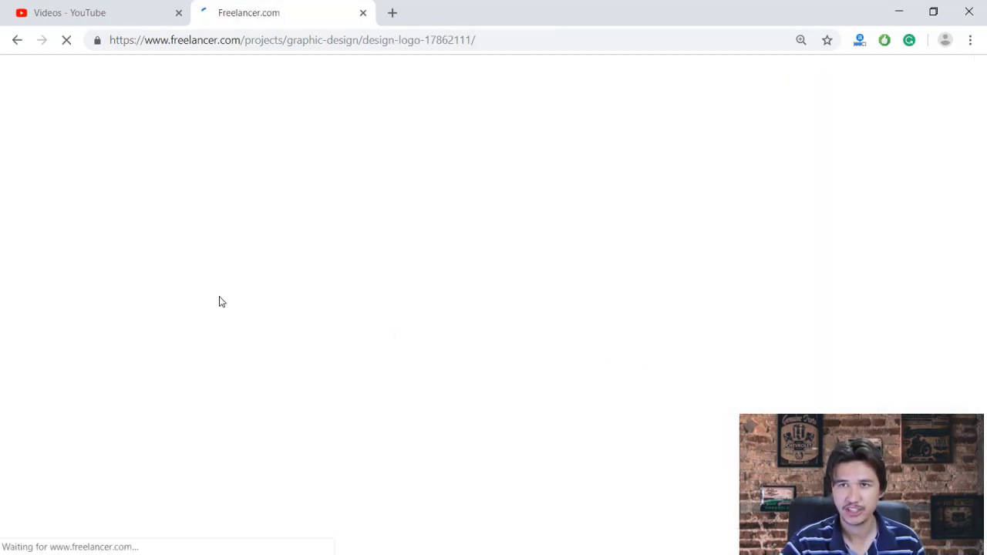
# Review the "design a logo" project's details and download its attached file IMG953971.jpg
pyautogui.scroll(-2, 219, 301)
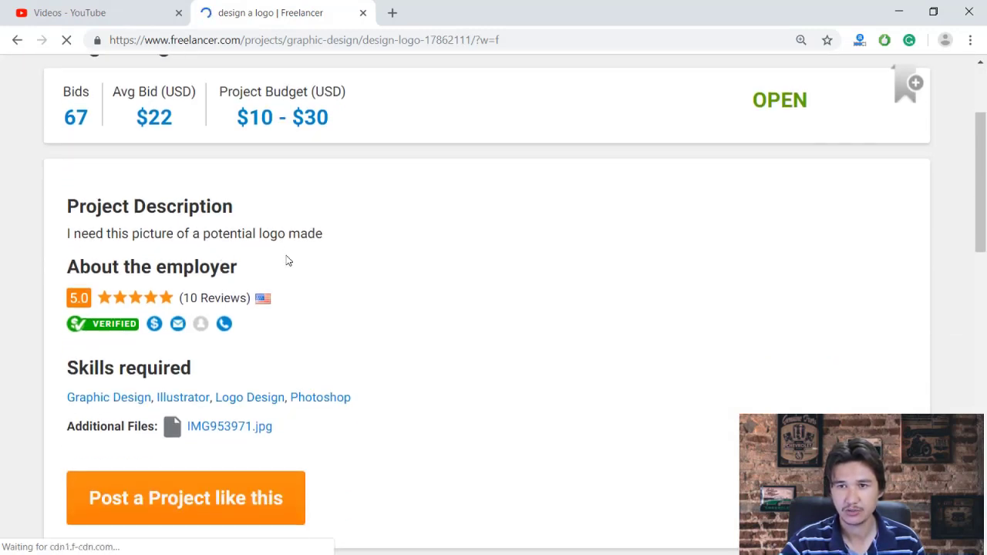
pyautogui.scroll(-1, 248, 276)
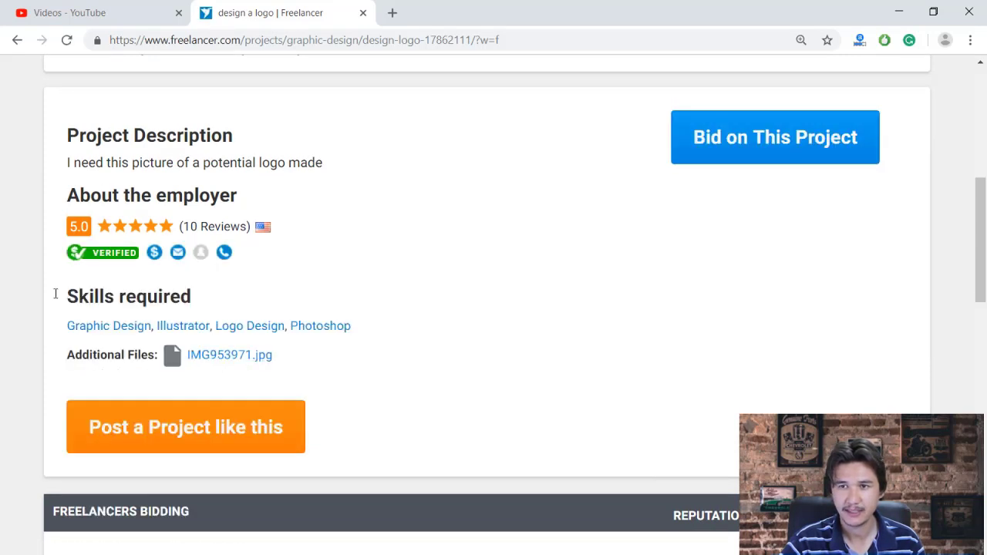
pyautogui.click(223, 362)
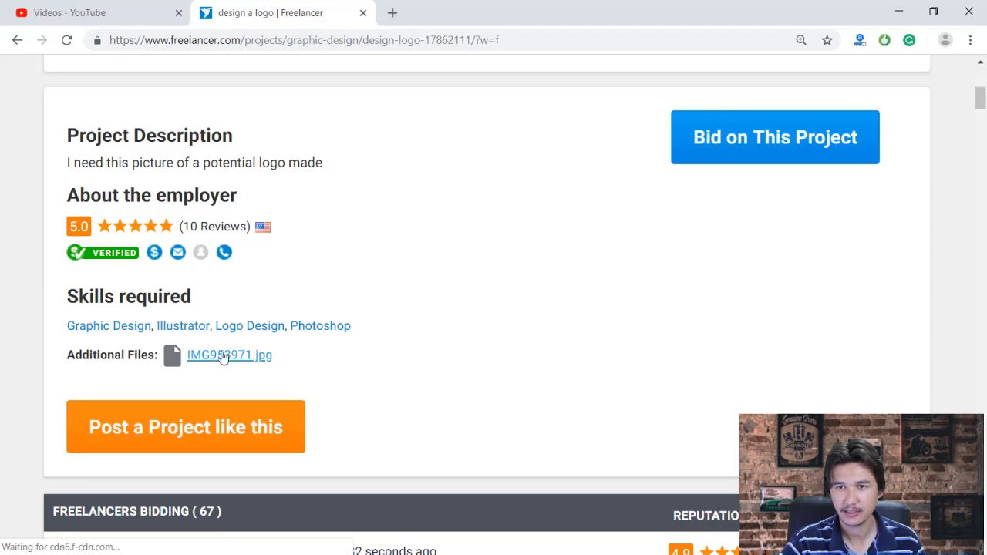
pyautogui.click(223, 357)
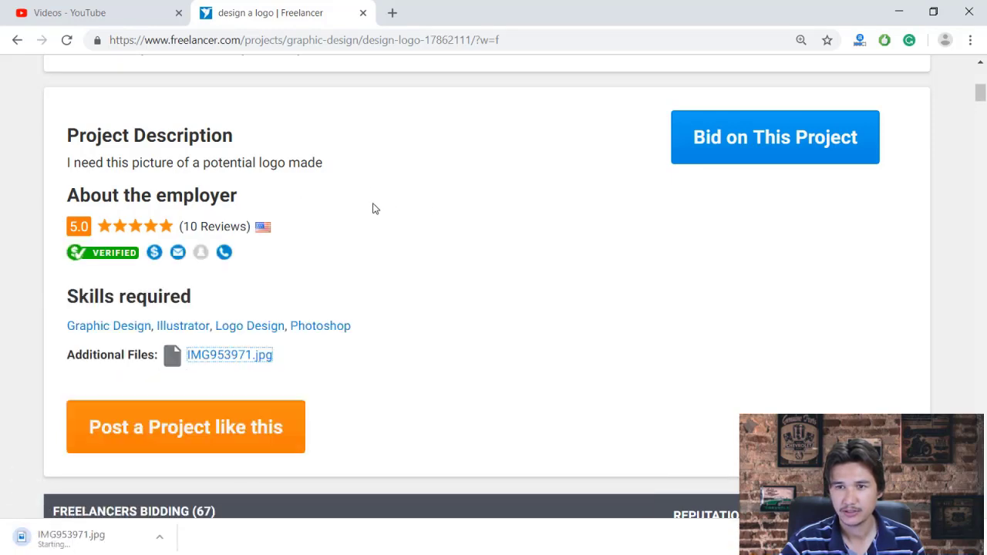
# Look through the freelancer bids, view the downloaded IMG953971.jpg in Photos and close the image
pyautogui.scroll(-3, 372, 208)
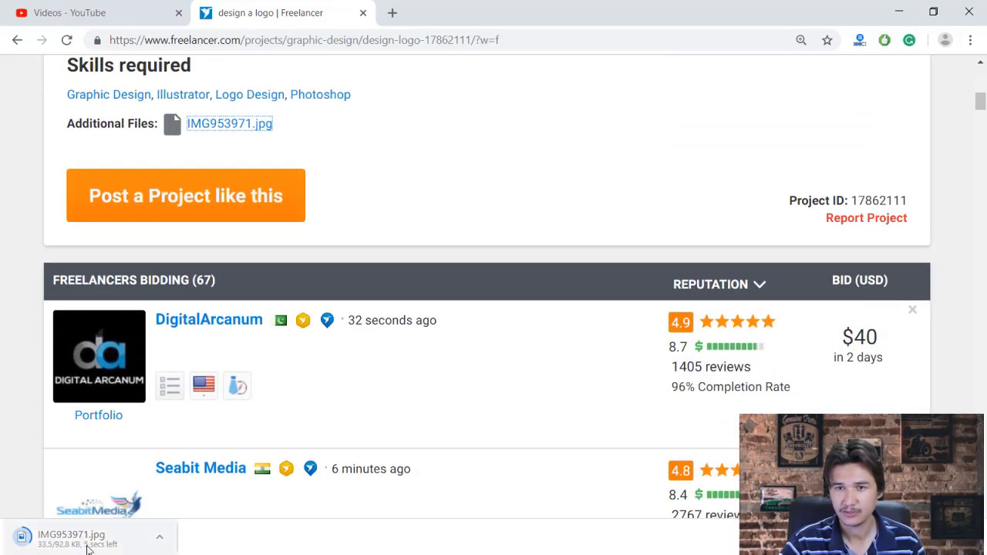
pyautogui.scroll(-6, 180, 418)
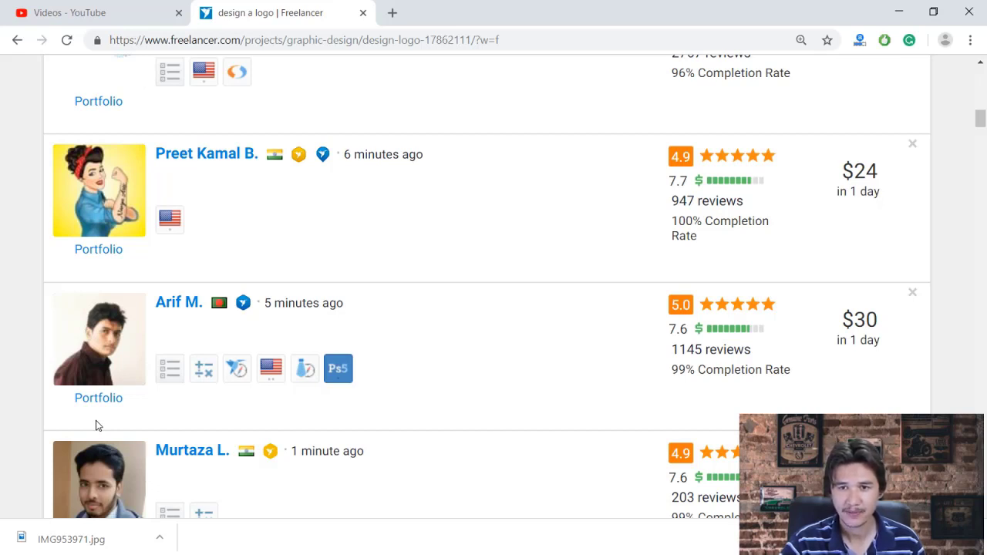
pyautogui.click(107, 541)
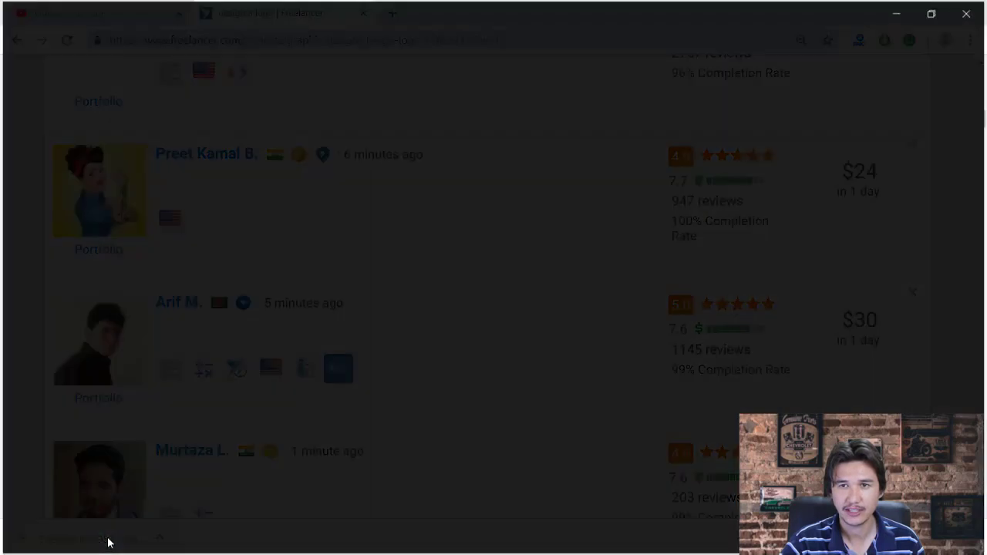
pyautogui.scroll(2, 466, 213)
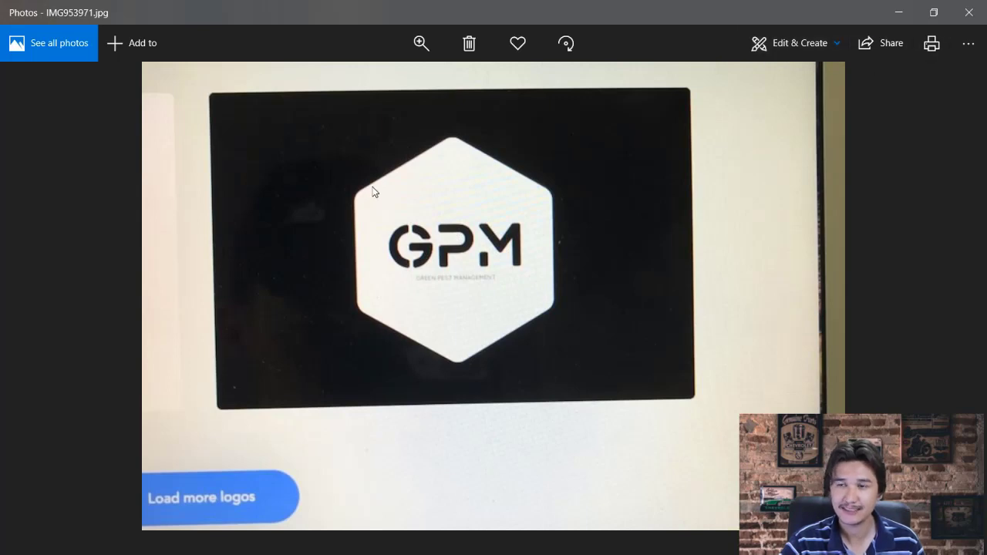
pyautogui.click(969, 12)
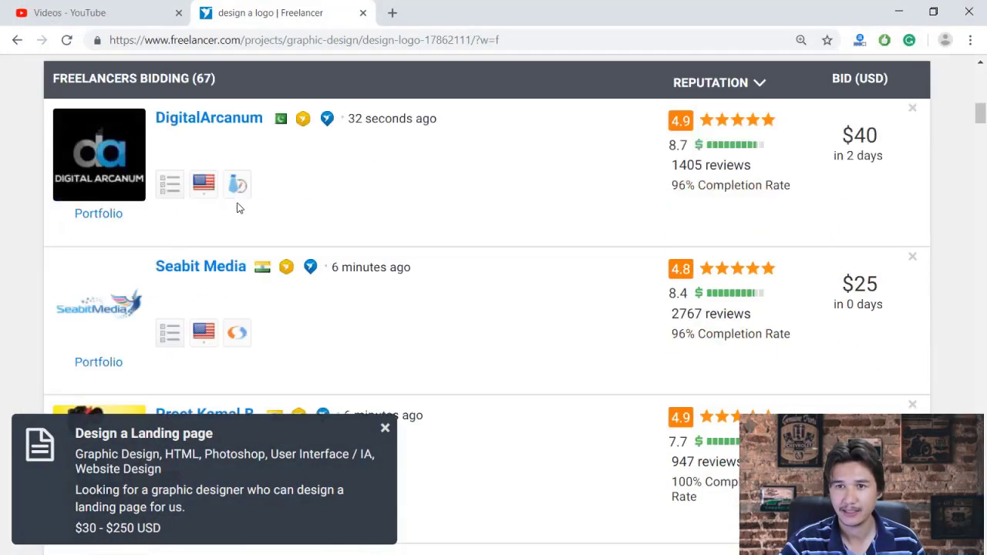
# Open the bid form for the "design a logo" project and check the number of bids left
pyautogui.scroll(10, 237, 207)
pyautogui.click(744, 227)
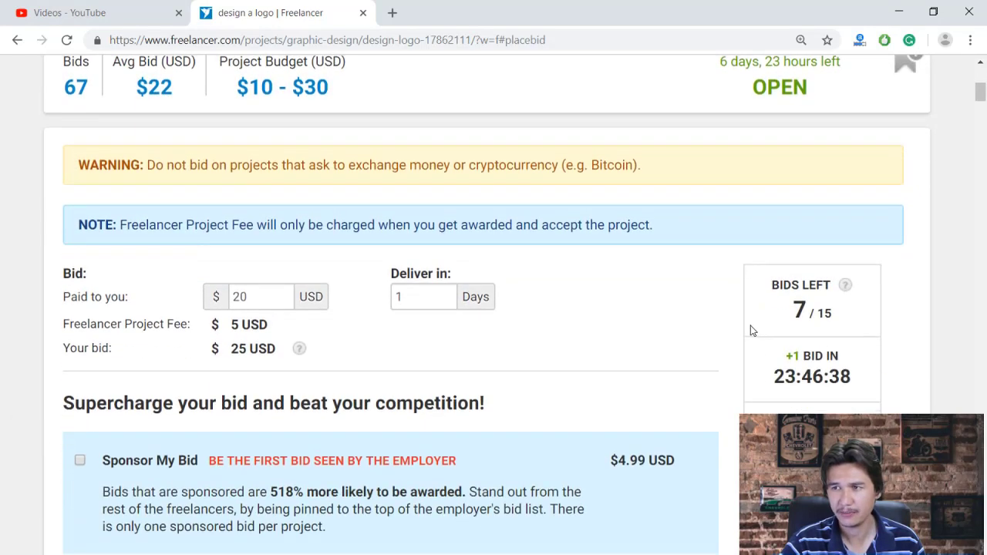
pyautogui.scroll(-1, 797, 295)
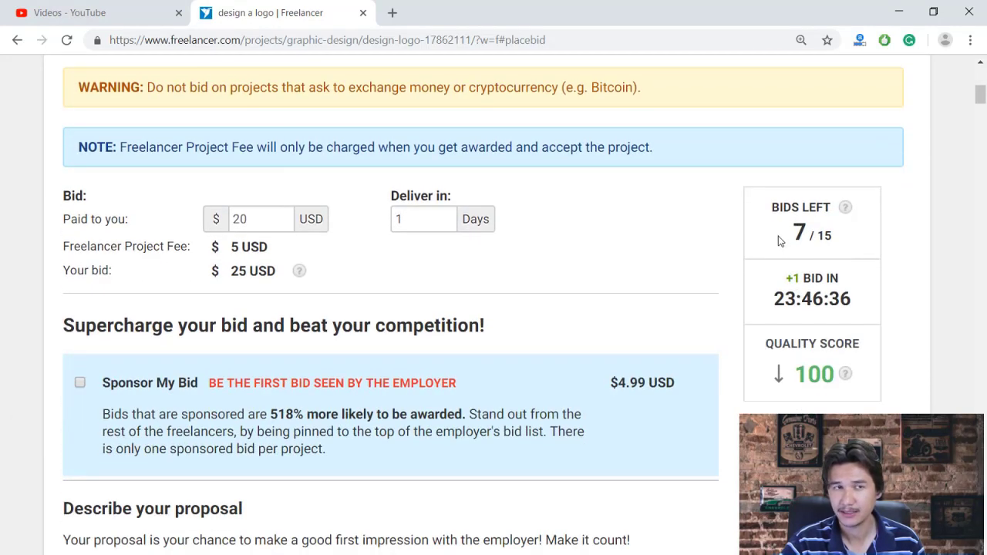
pyautogui.moveTo(771, 221); pyautogui.dragTo(838, 208)
pyautogui.doubleClick(804, 230)
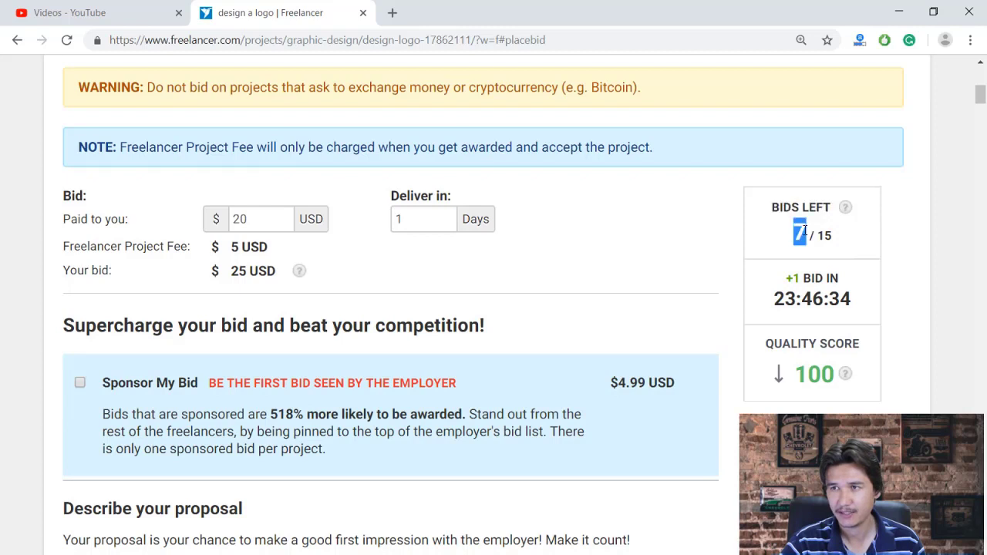
pyautogui.click(826, 234)
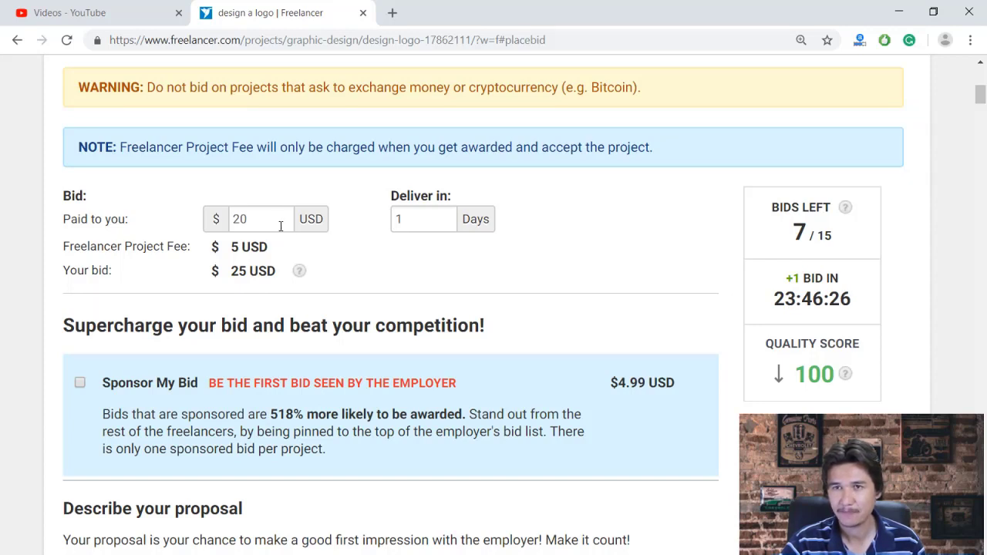
# Review the bid form's payment amount, project fee and delivery time in days
pyautogui.doubleClick(255, 220)
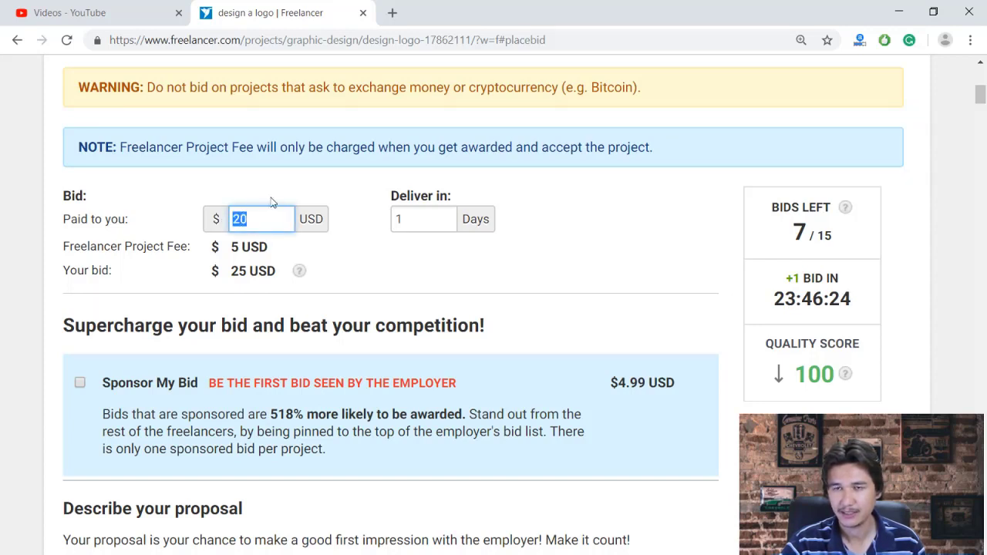
pyautogui.click(240, 218)
pyautogui.click(261, 219)
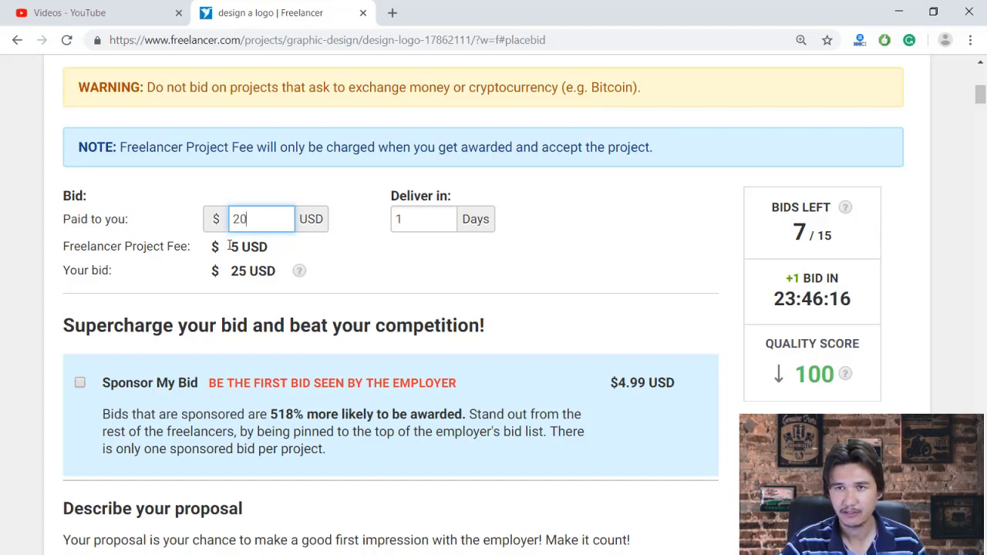
pyautogui.click(415, 219)
pyautogui.click(532, 234)
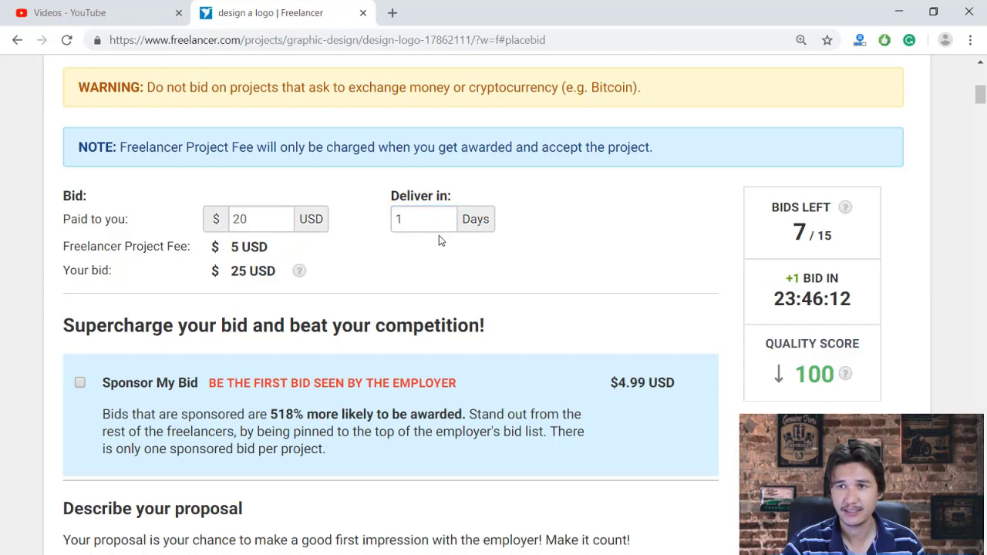
pyautogui.click(404, 220)
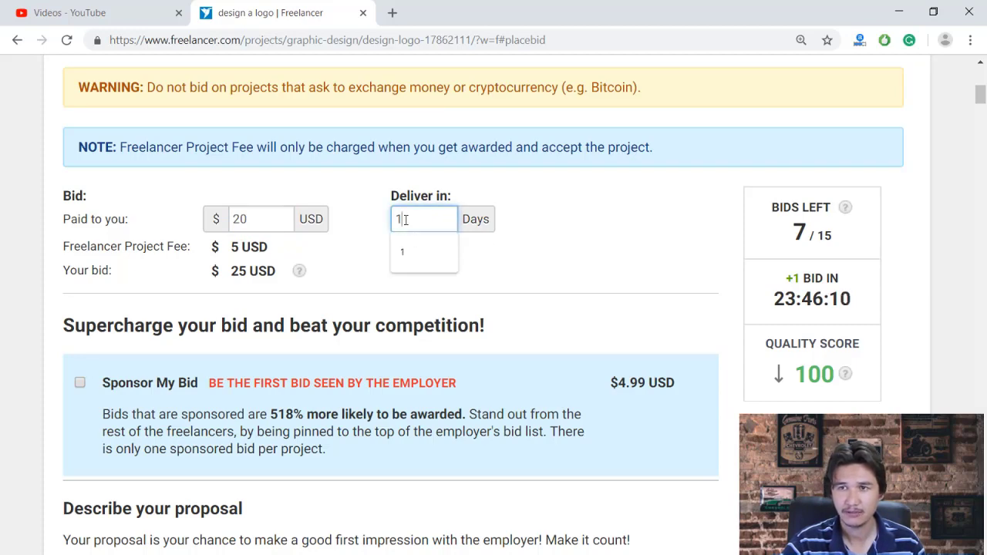
# Place the cursor in the proposal description and look over the milestones, project description and competing freelancers' bids
pyautogui.scroll(-3, 405, 220)
pyautogui.click(258, 343)
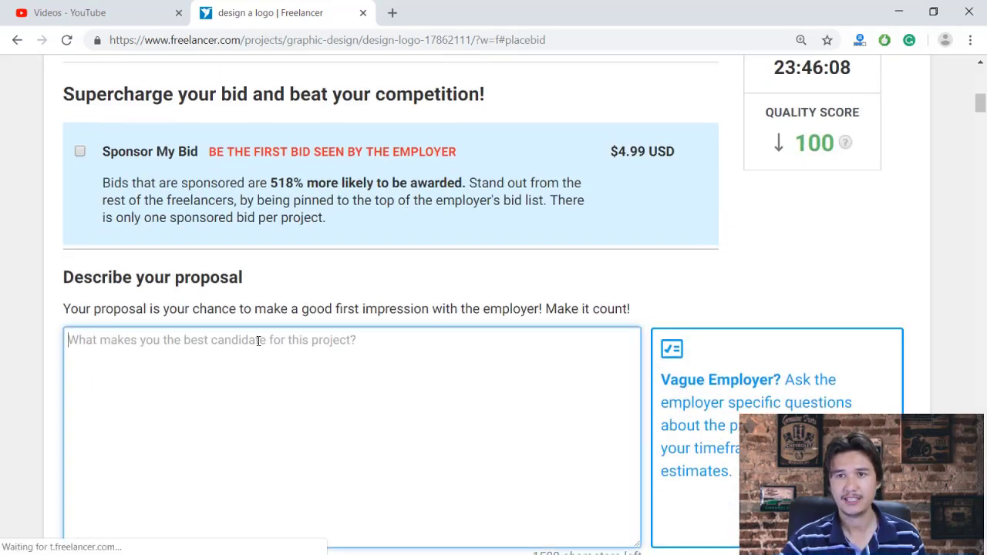
pyautogui.scroll(-2, 257, 331)
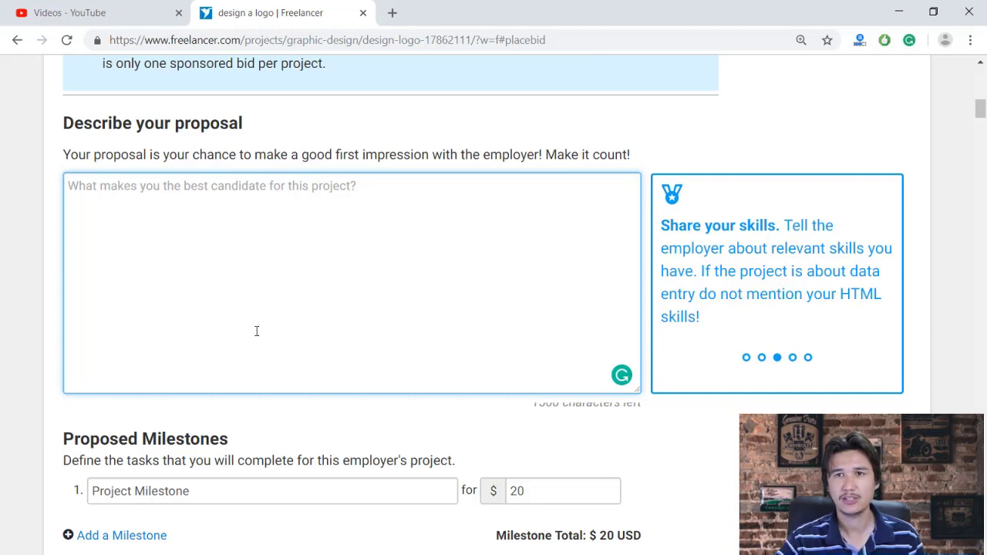
pyautogui.scroll(-20, 251, 330)
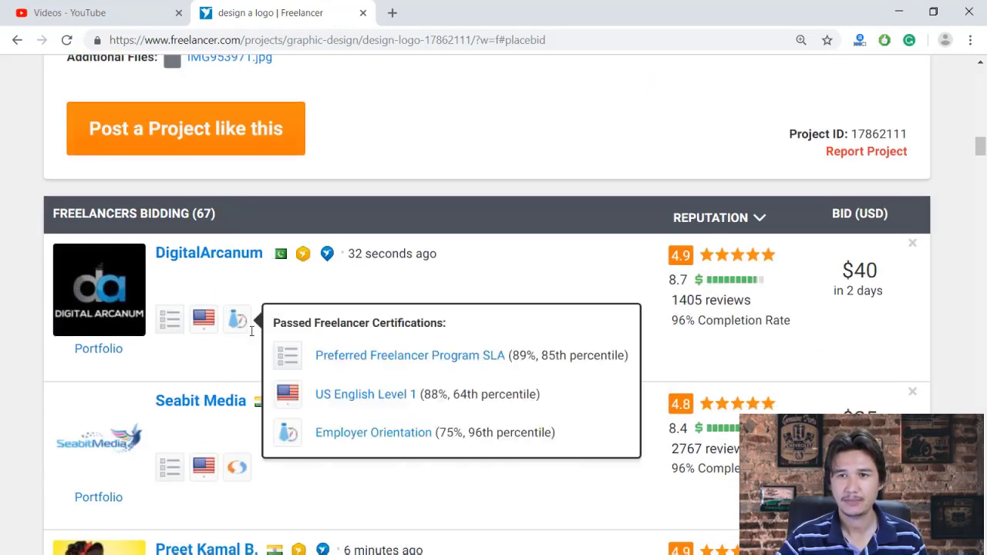
pyautogui.scroll(4, 241, 362)
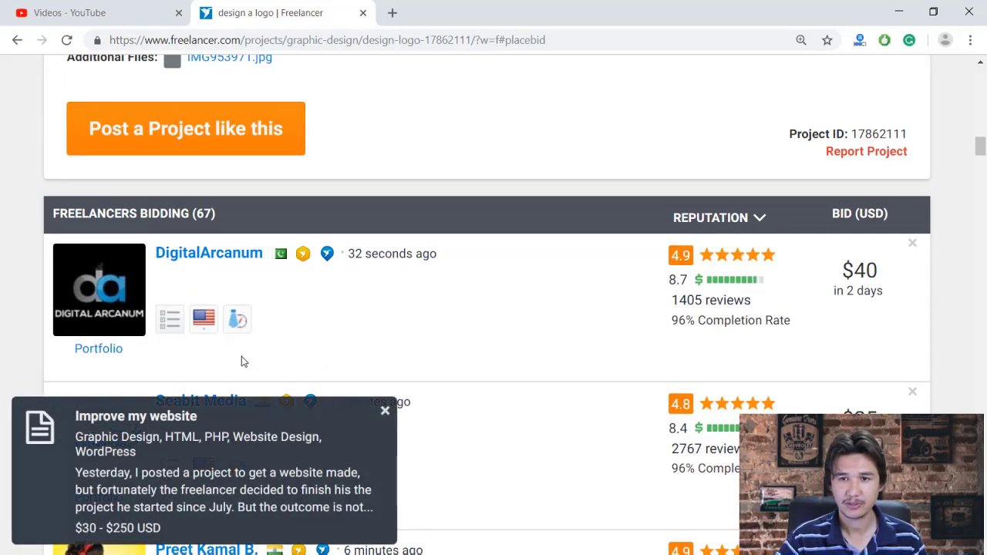
pyautogui.scroll(5, 241, 362)
pyautogui.scroll(2, 242, 361)
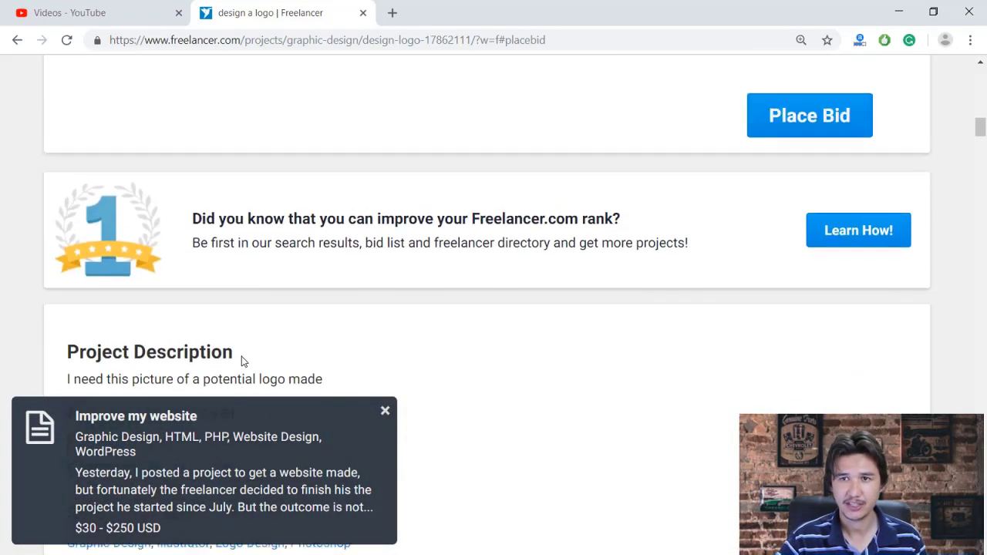
pyautogui.scroll(-9, 242, 359)
pyautogui.scroll(6, 247, 350)
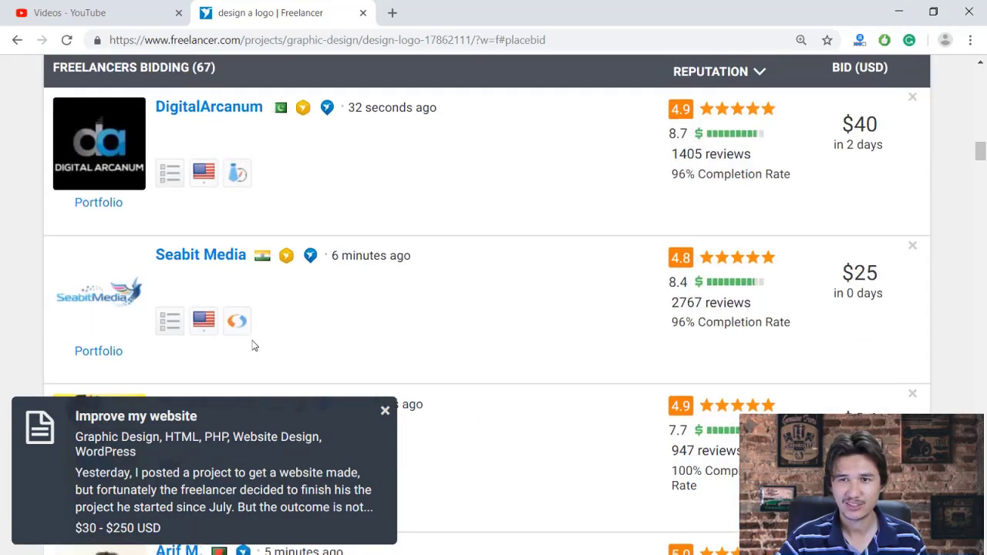
pyautogui.scroll(6, 255, 339)
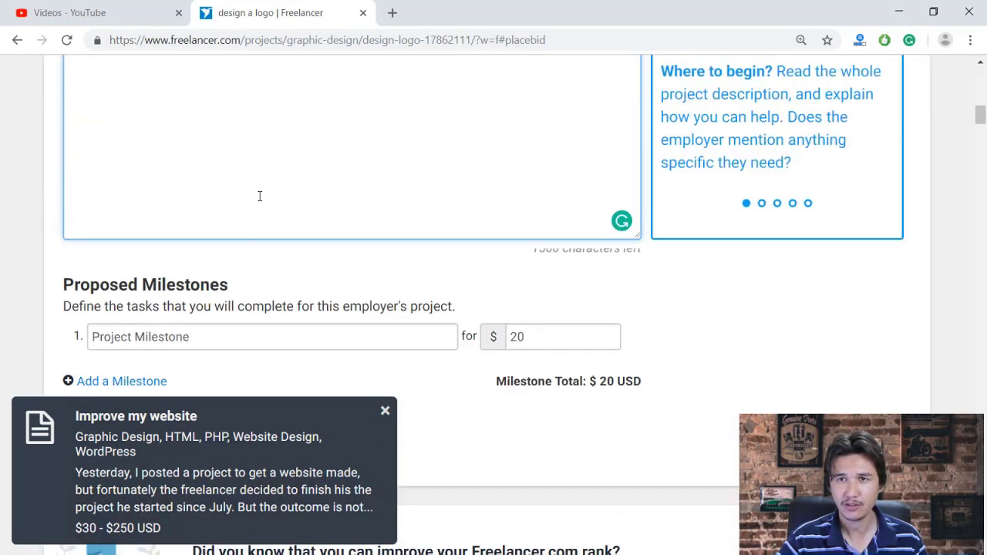
# Begin the proposal description with "I am professional logo designer."
pyautogui.write('I')
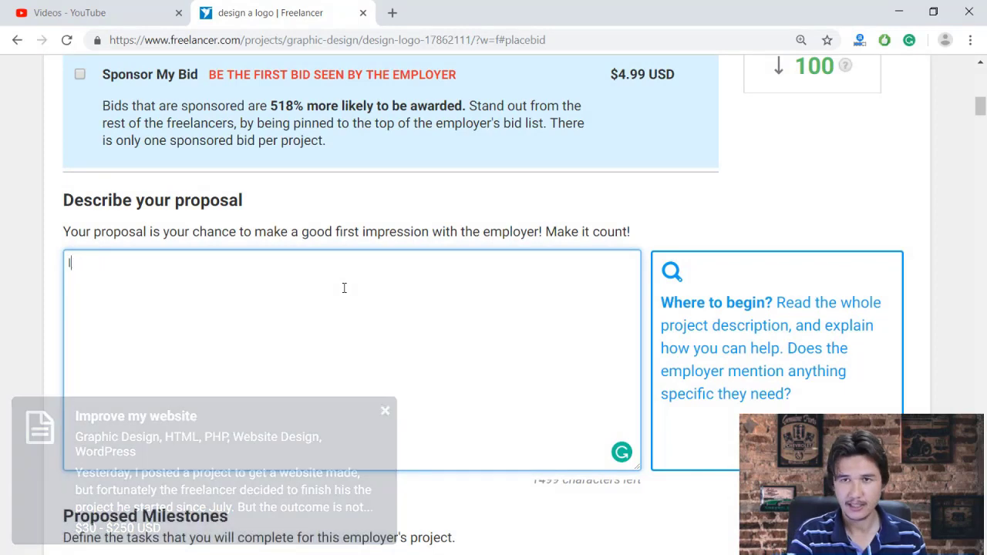
pyautogui.write(' am prof')
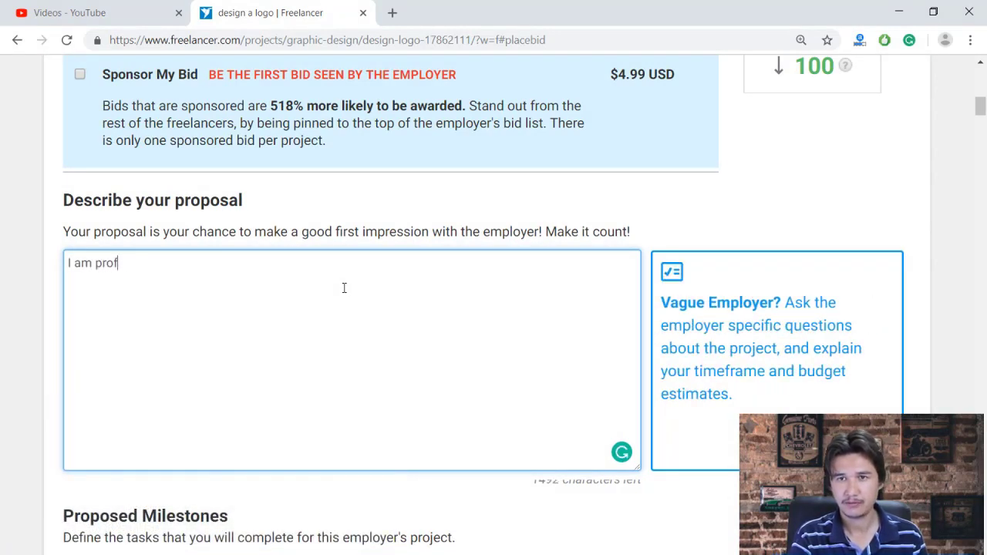
pyautogui.write('essional log')
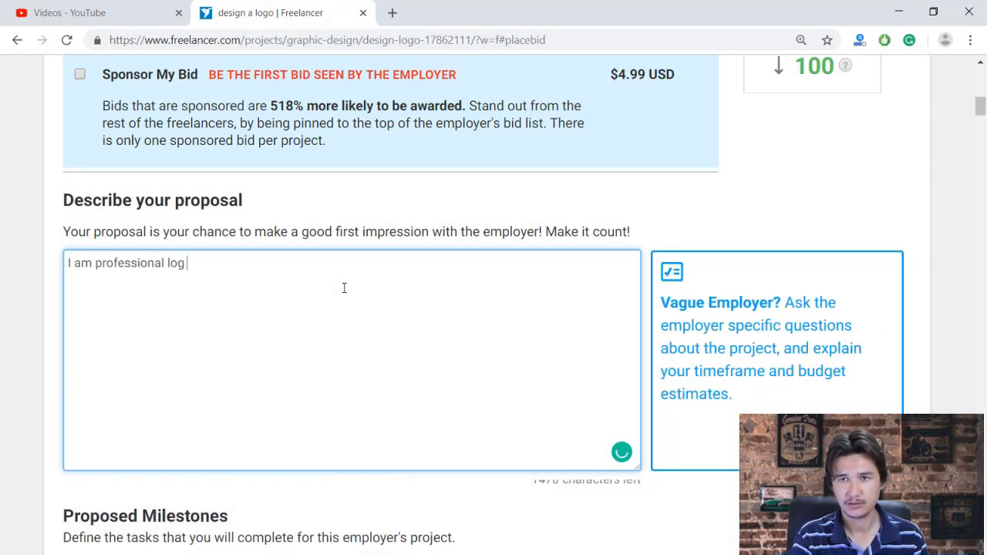
pyautogui.write('o designer. ')
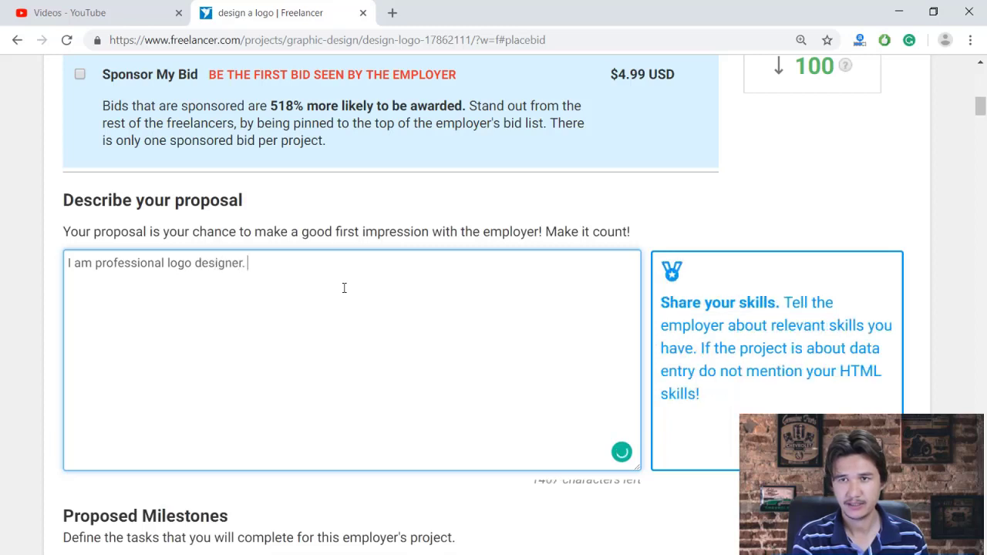
# Continue the proposal with "and i will make your design according to your description."
pyautogui.write('Iw and ')
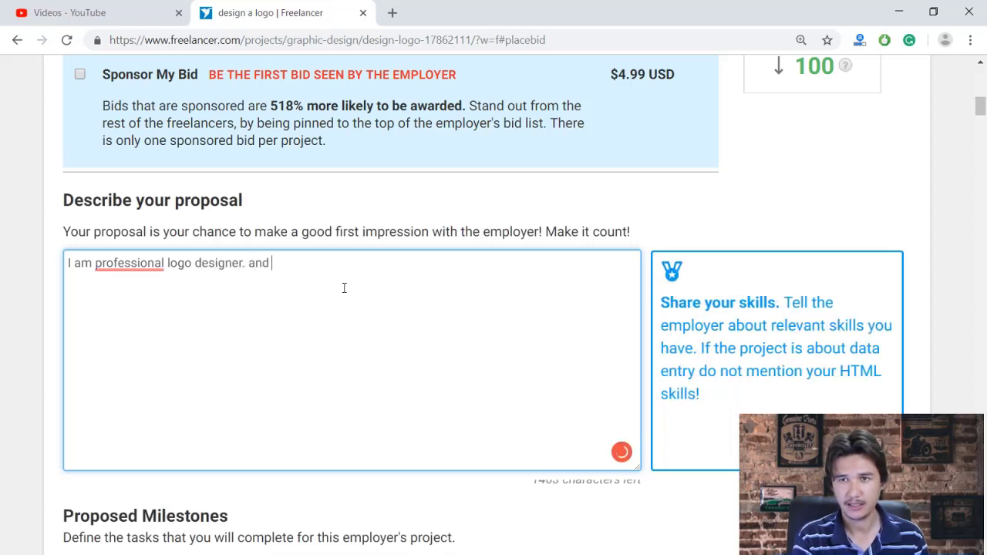
pyautogui.write('i will make your')
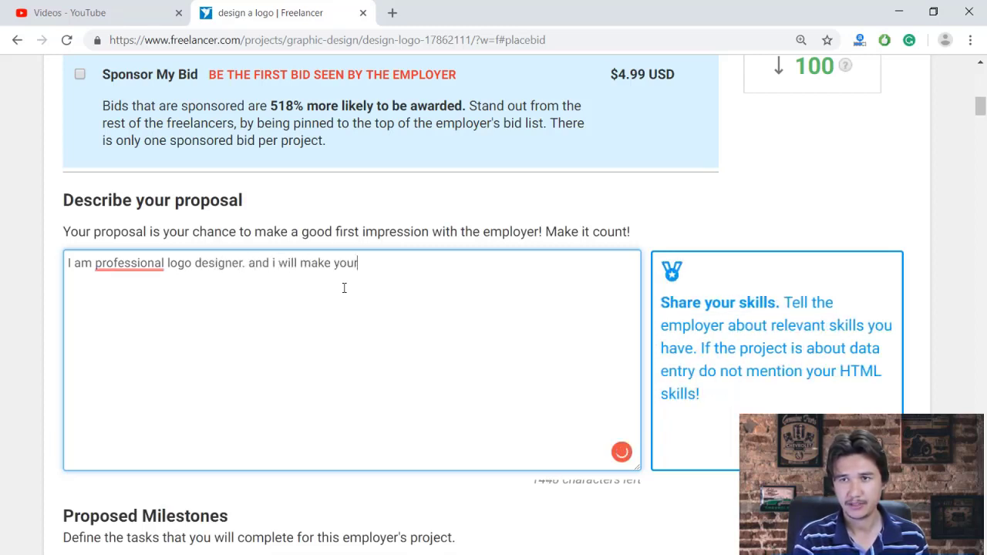
pyautogui.write(' design pe')
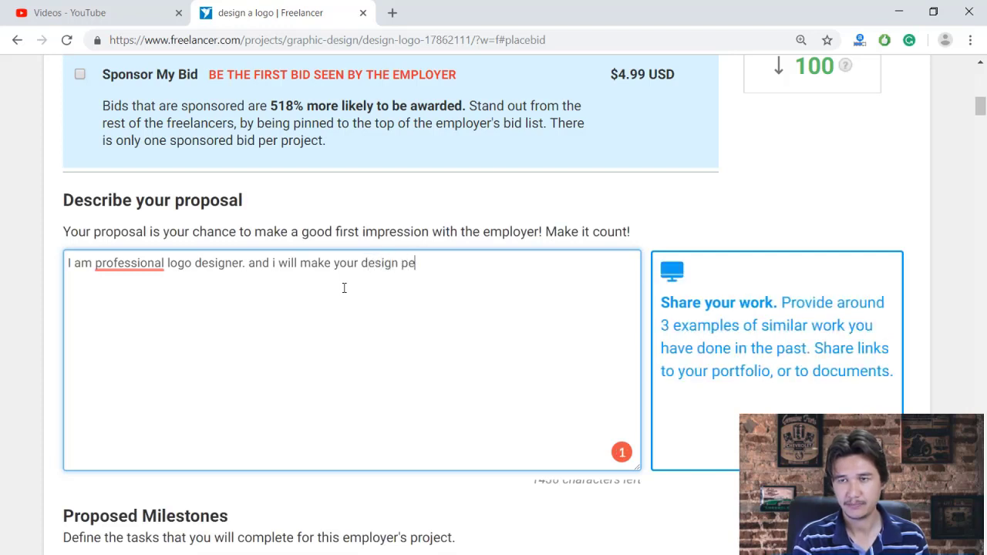
pyautogui.press('BackSpace')
pyautogui.press('BackSpace')
pyautogui.write('according tyour')
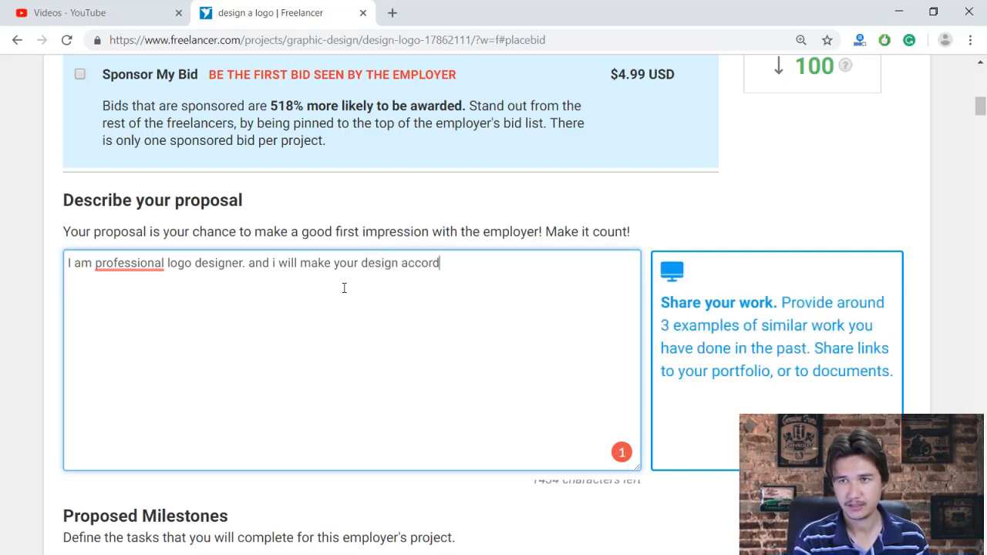
pyautogui.press('BackSpace')
pyautogui.press('BackSpace')
pyautogui.press('BackSpace')
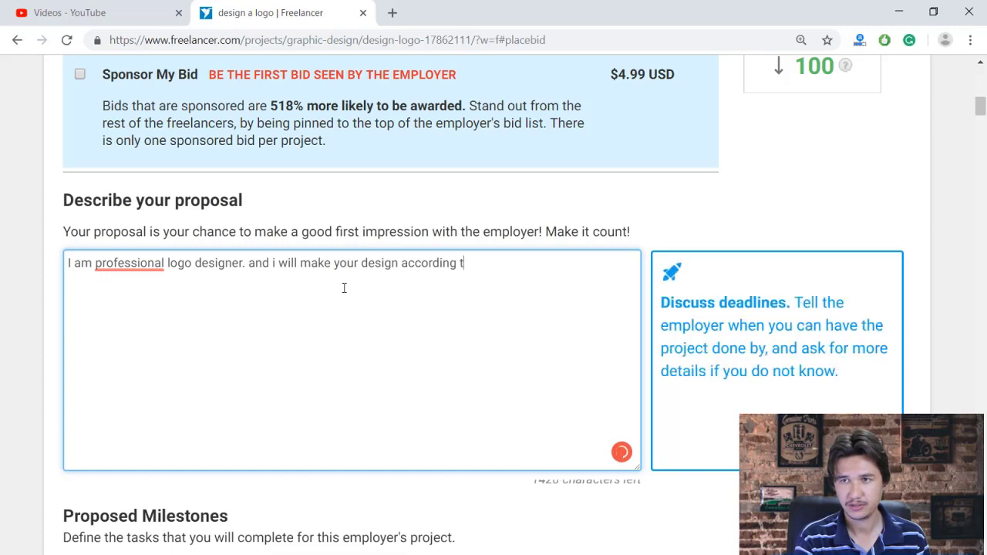
pyautogui.write('o your description ')
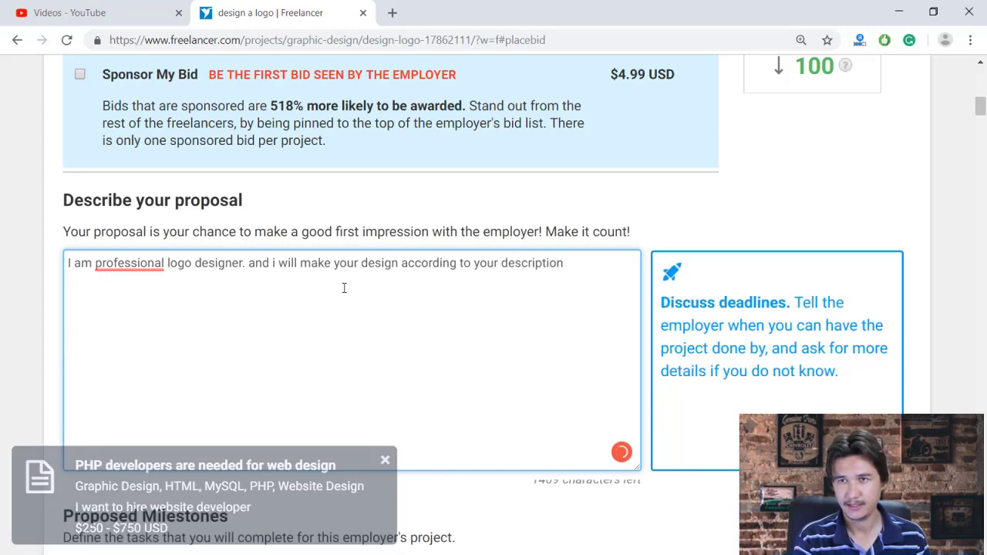
pyautogui.write('. ')
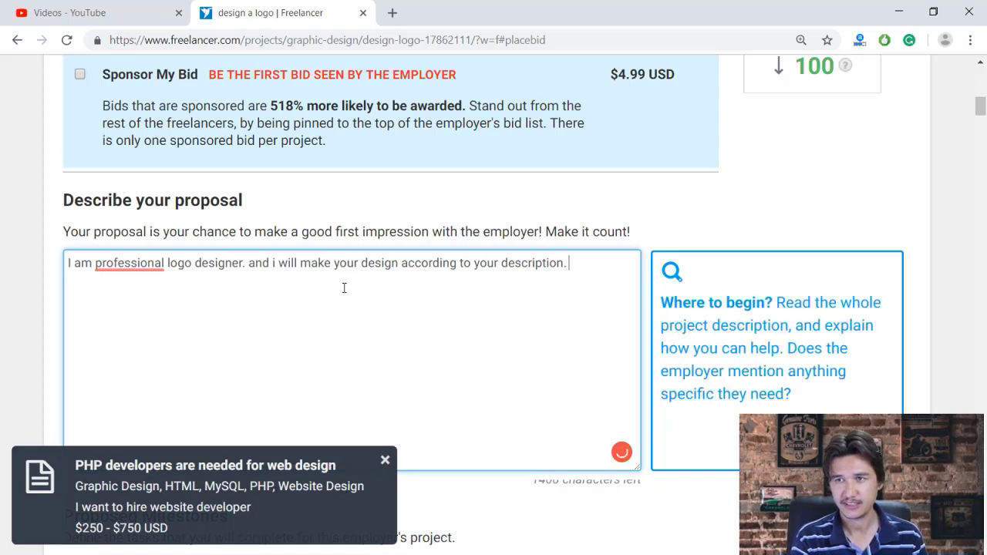
# End the proposal text with "Let's get started right now."
pyautogui.write("Let's d")
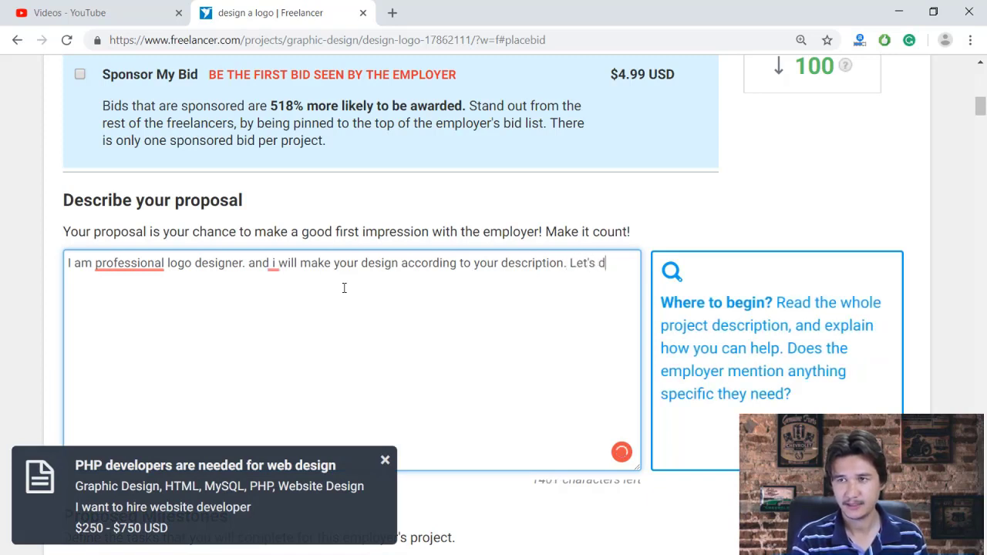
pyautogui.press('BackSpace')
pyautogui.write('get sata')
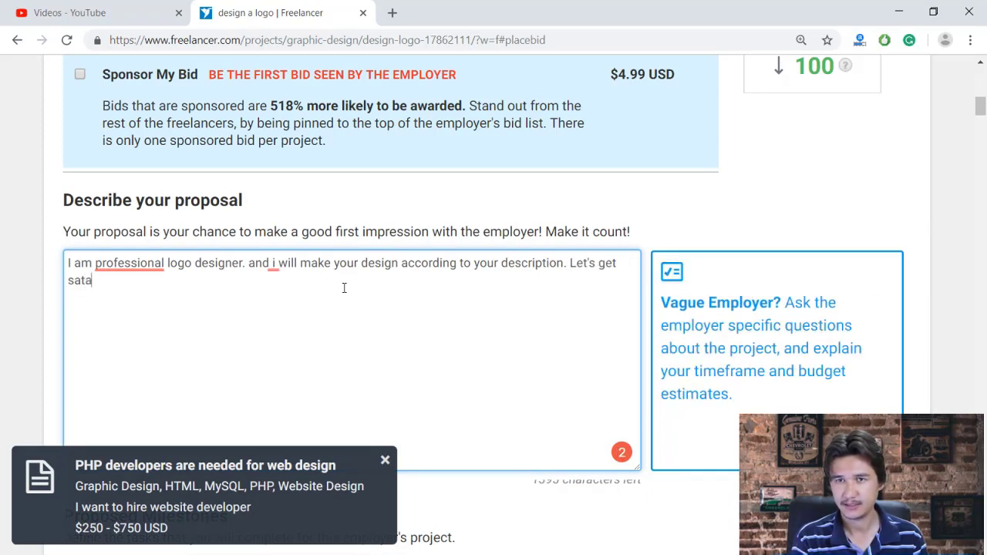
pyautogui.press('BackSpace')
pyautogui.press('BackSpace')
pyautogui.press('BackSpace')
pyautogui.write('tat')
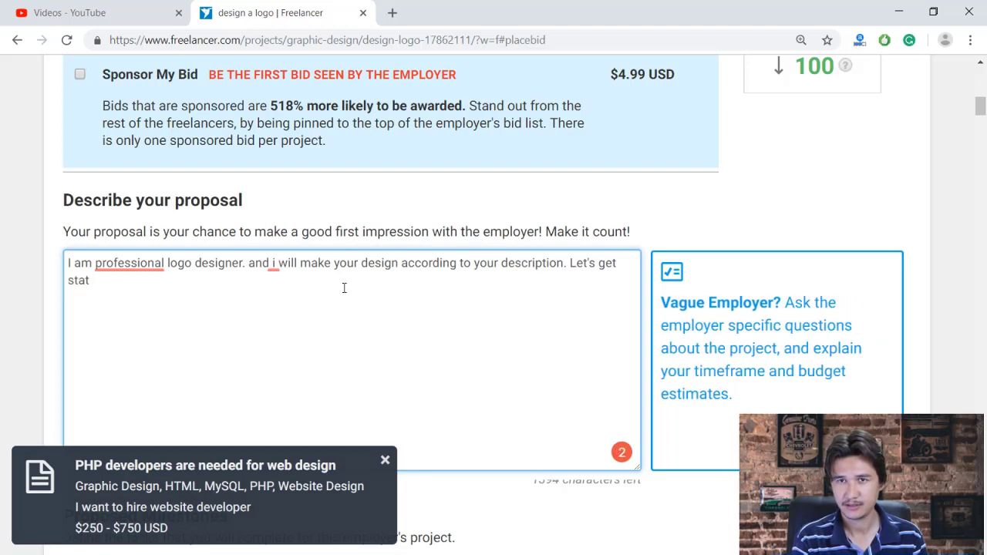
pyautogui.press('BackSpace')
pyautogui.write('rted right ')
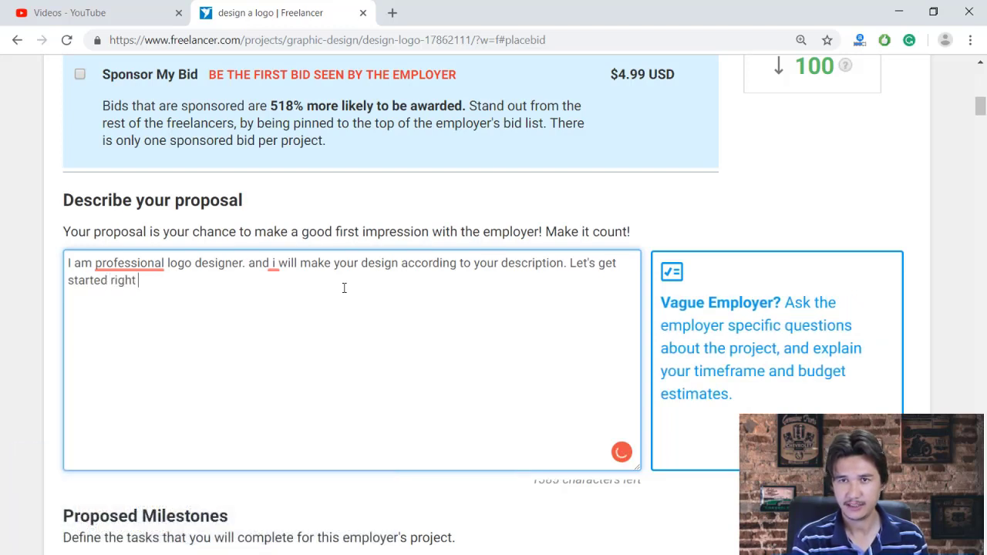
pyautogui.write('now.')
# Accept the Grammarly corrections in the proposal, adding "a" before "professional" and capitalizing the lone "i"
pyautogui.scroll(-1, 127, 261)
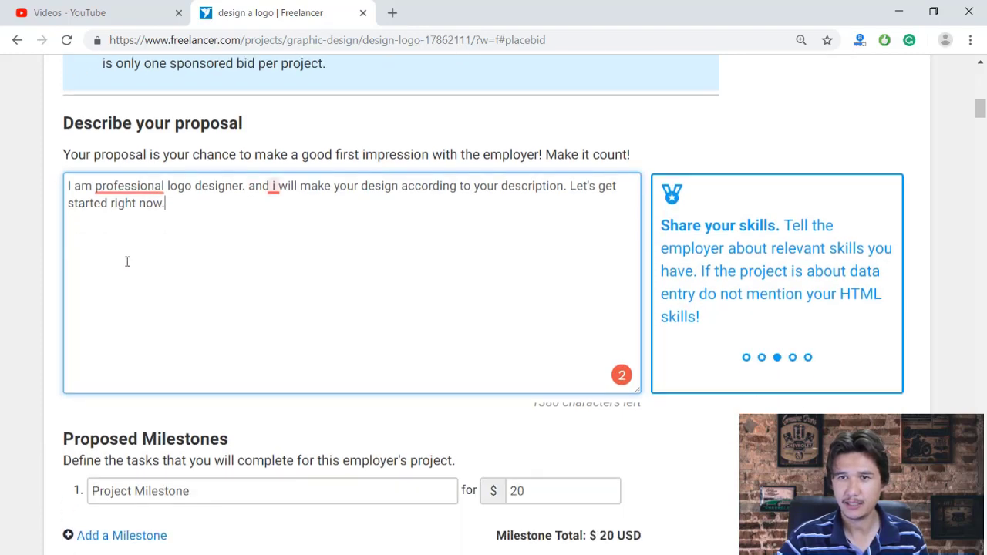
pyautogui.moveTo(130, 185)
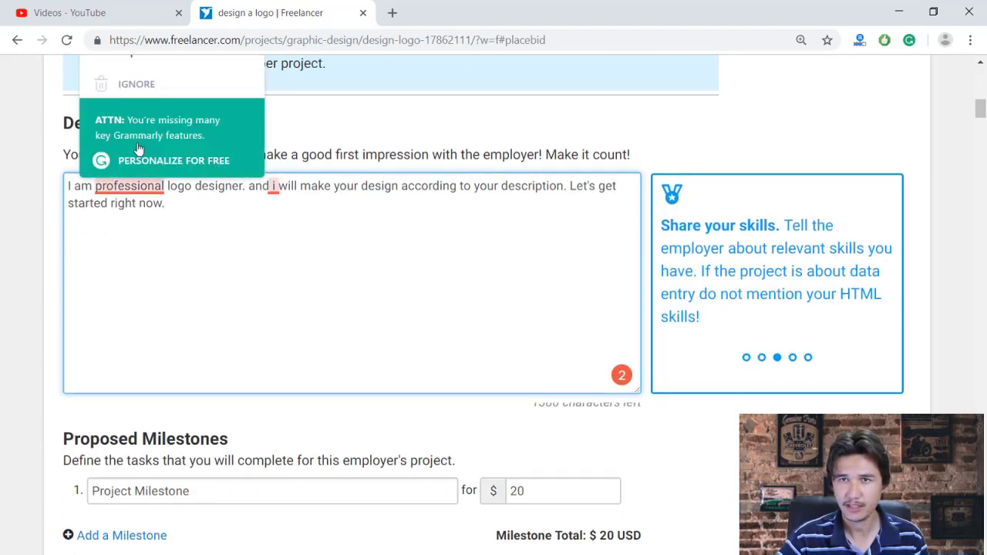
pyautogui.scroll(2, 137, 148)
pyautogui.moveTo(131, 342)
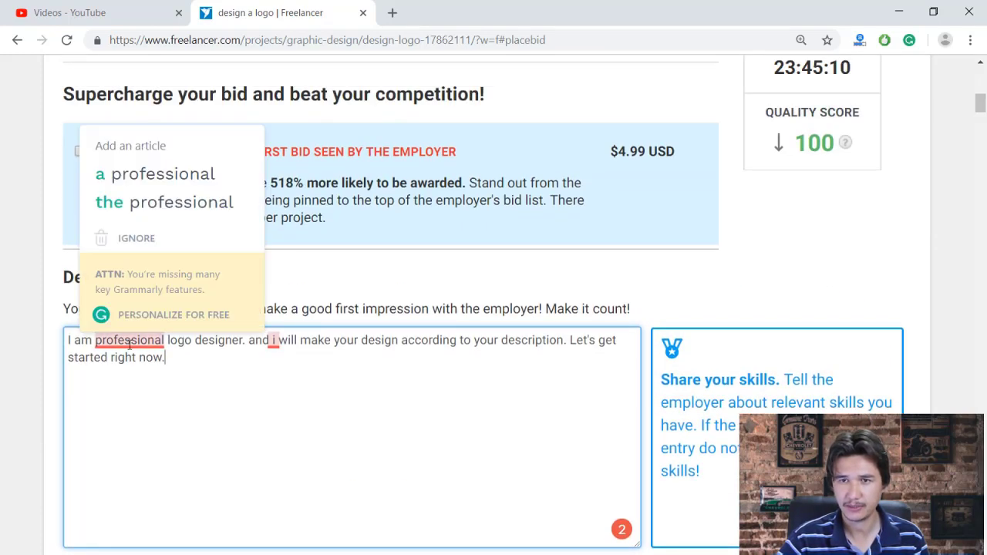
pyautogui.click(154, 174)
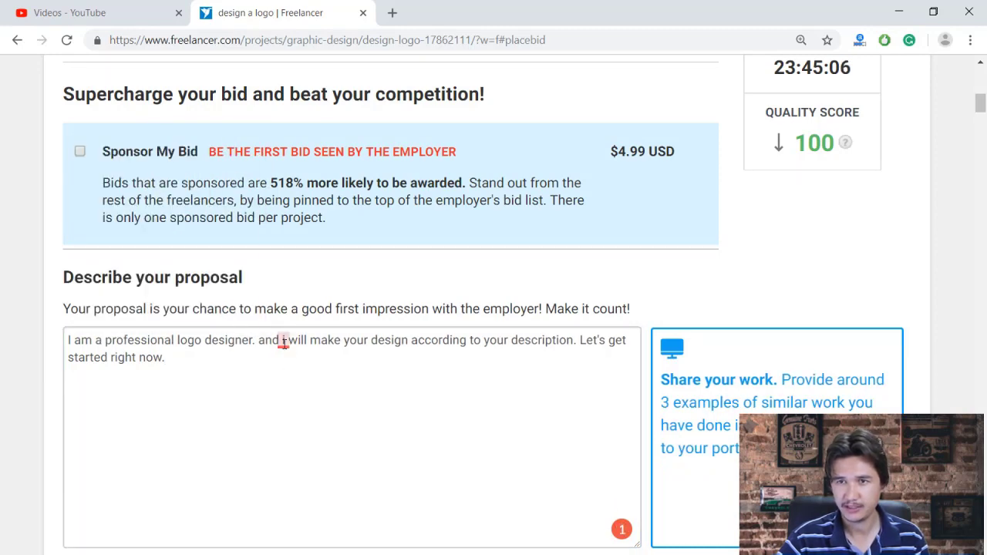
pyautogui.moveTo(282, 339)
pyautogui.click(280, 202)
pyautogui.scroll(-3, 176, 375)
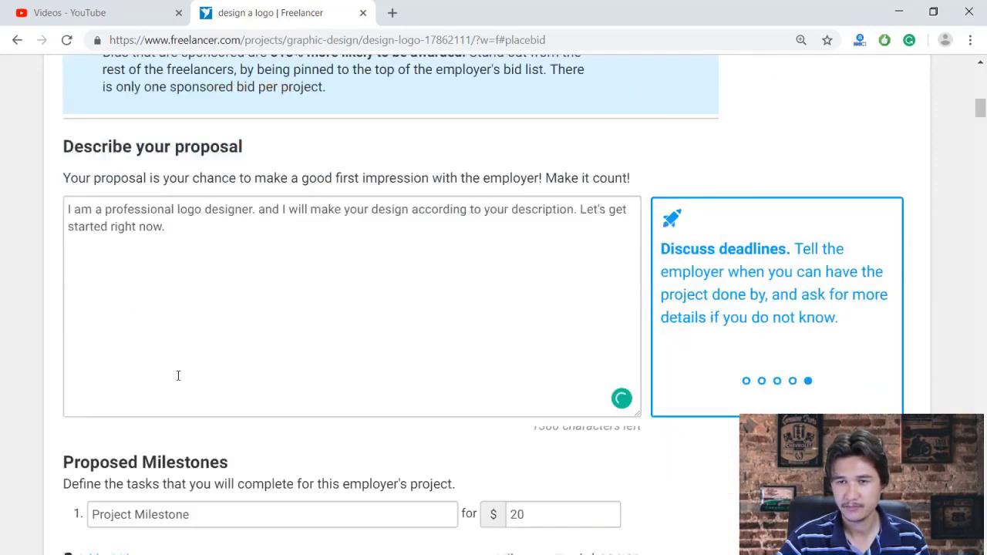
# Replace the first proposed milestone's description with the suggested entry "milestone"
pyautogui.scroll(-2, 87, 351)
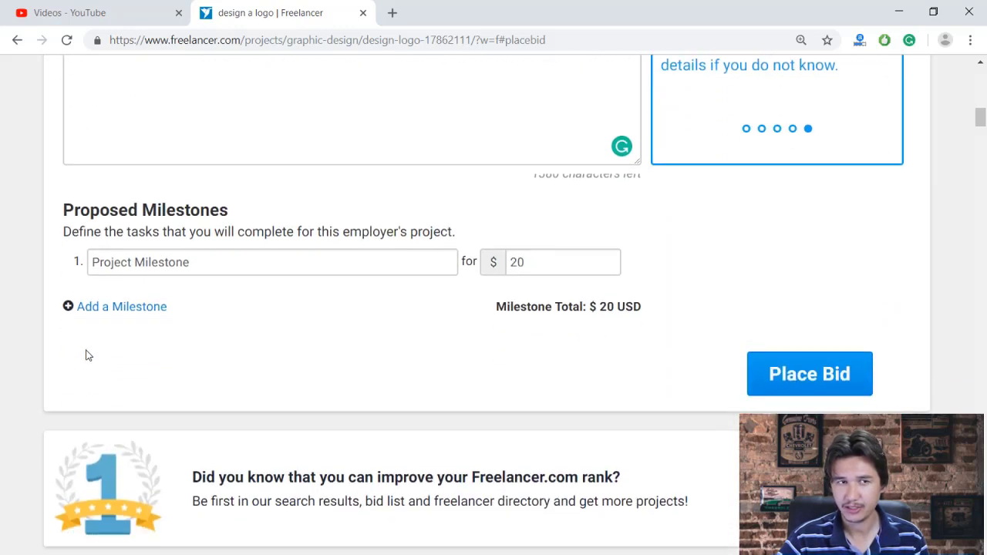
pyautogui.moveTo(68, 207); pyautogui.dragTo(242, 209)
pyautogui.click(214, 259)
pyautogui.moveTo(214, 259); pyautogui.dragTo(82, 263)
pyautogui.write('mile')
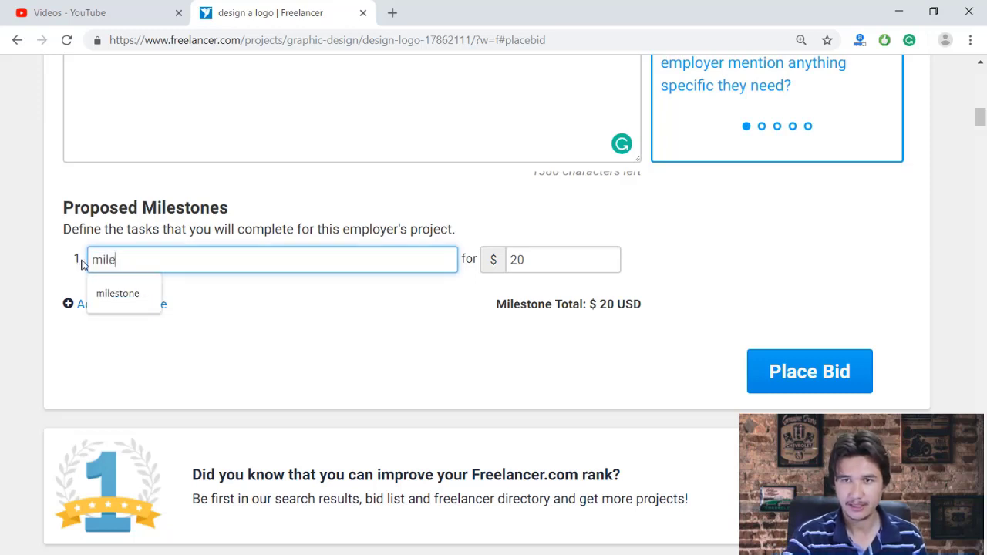
pyautogui.press('Down')
pyautogui.press('Return')
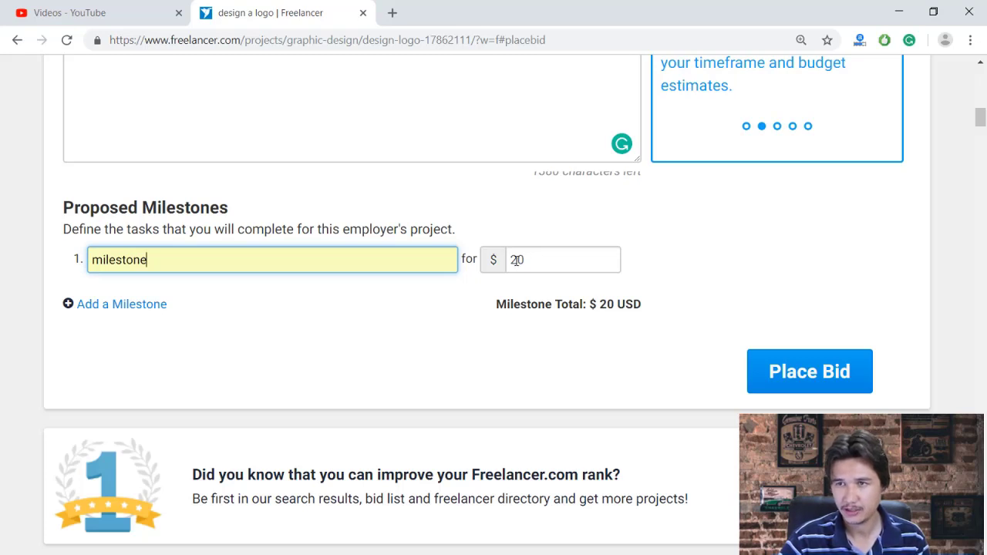
# Set the first proposed milestone's amount to $25
pyautogui.moveTo(534, 262); pyautogui.dragTo(515, 260)
pyautogui.write('5')
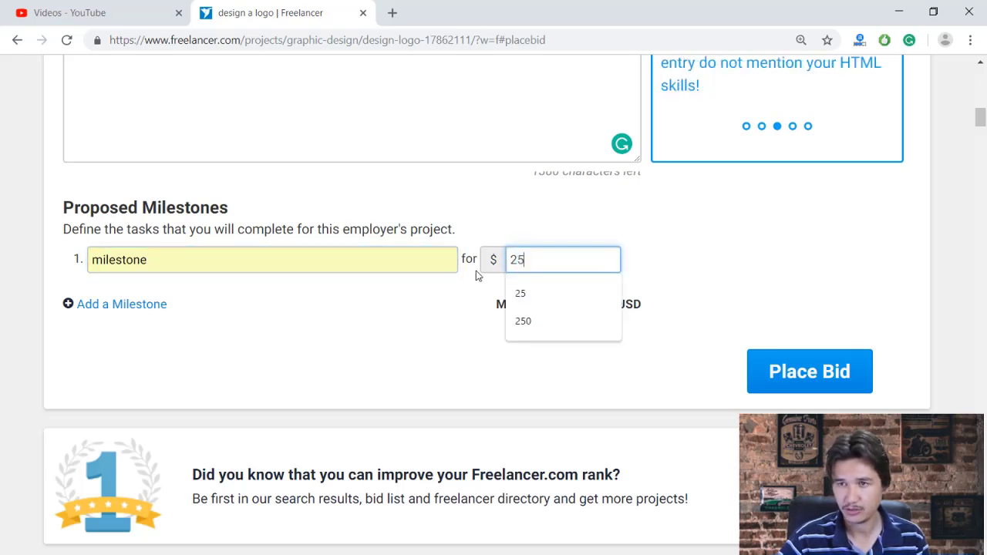
pyautogui.click(721, 212)
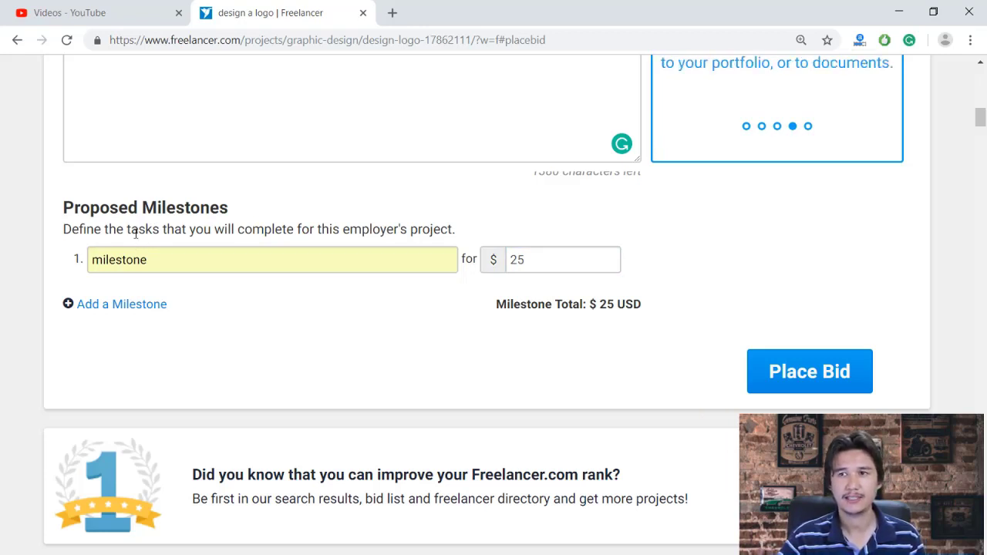
pyautogui.scroll(-1, 145, 252)
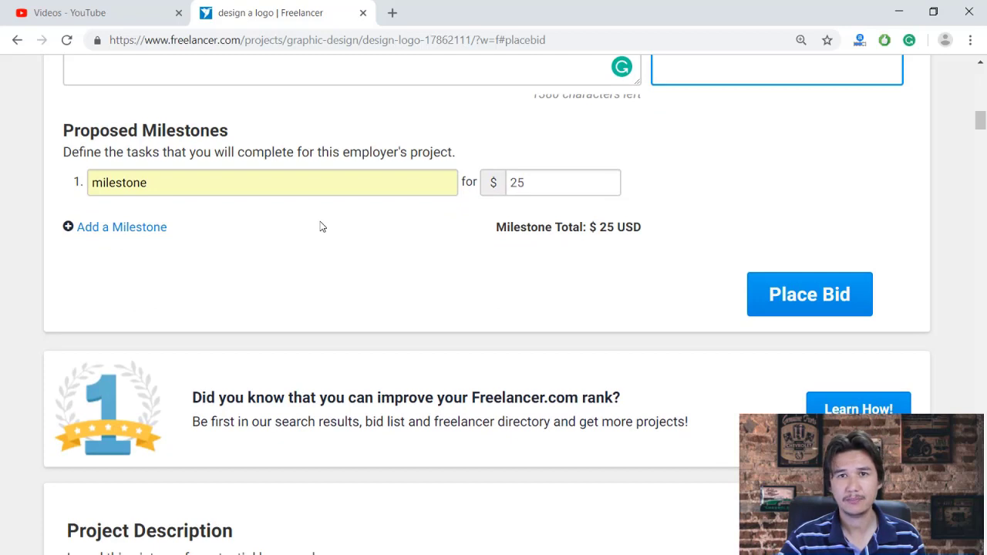